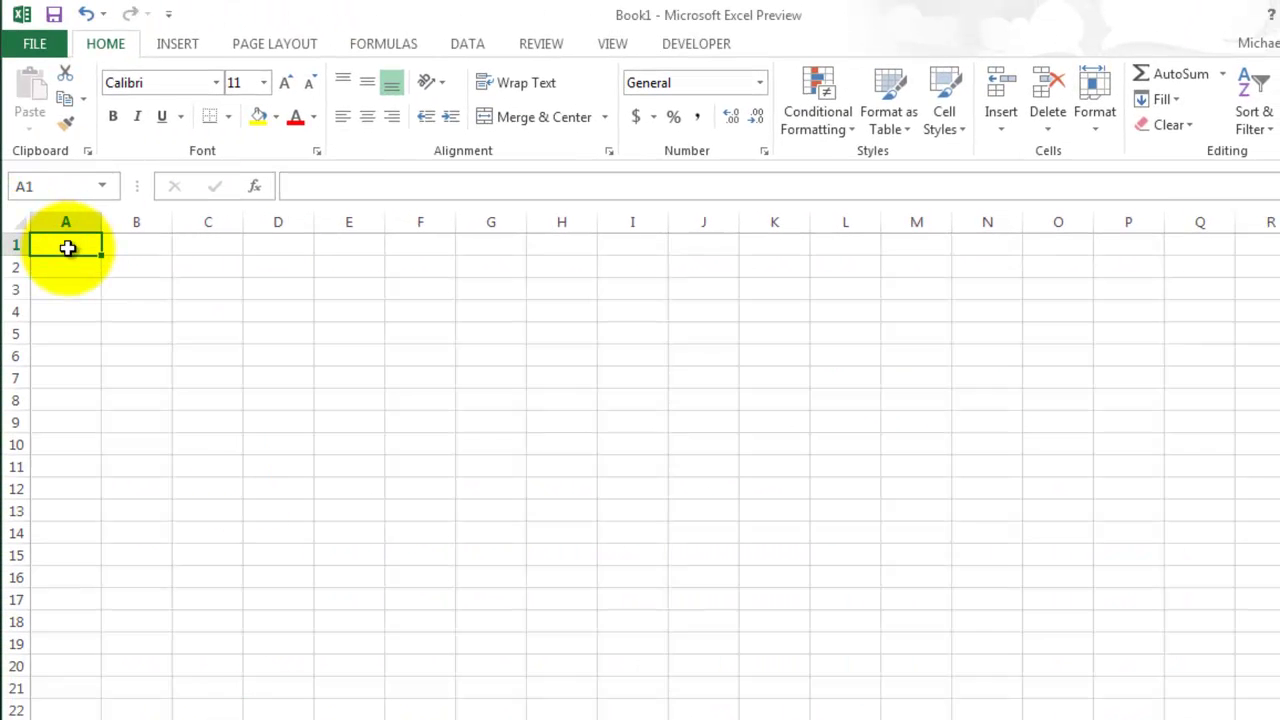
Launch Microsoft Query from Data > From Other Sources using the sql-excel data source
{"action": "left_click", "coordinate": [468, 46]}
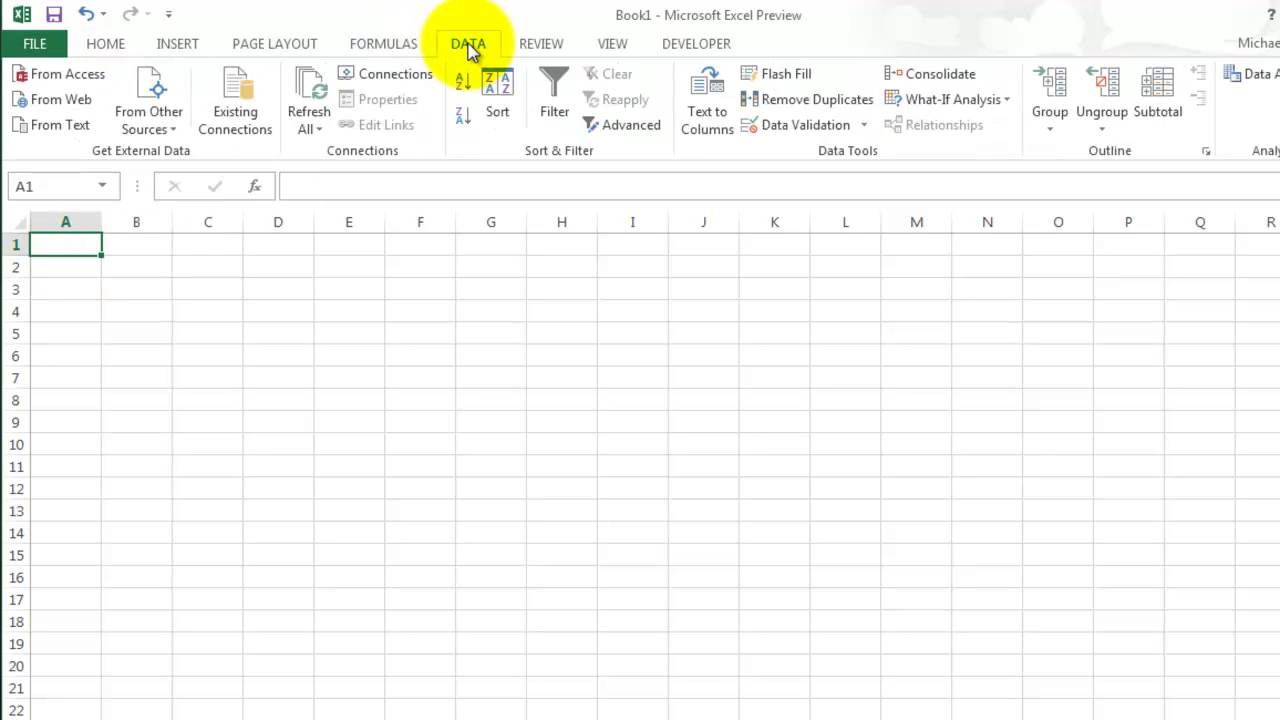
{"action": "left_click", "coordinate": [161, 129]}
{"action": "left_click", "coordinate": [275, 509]}
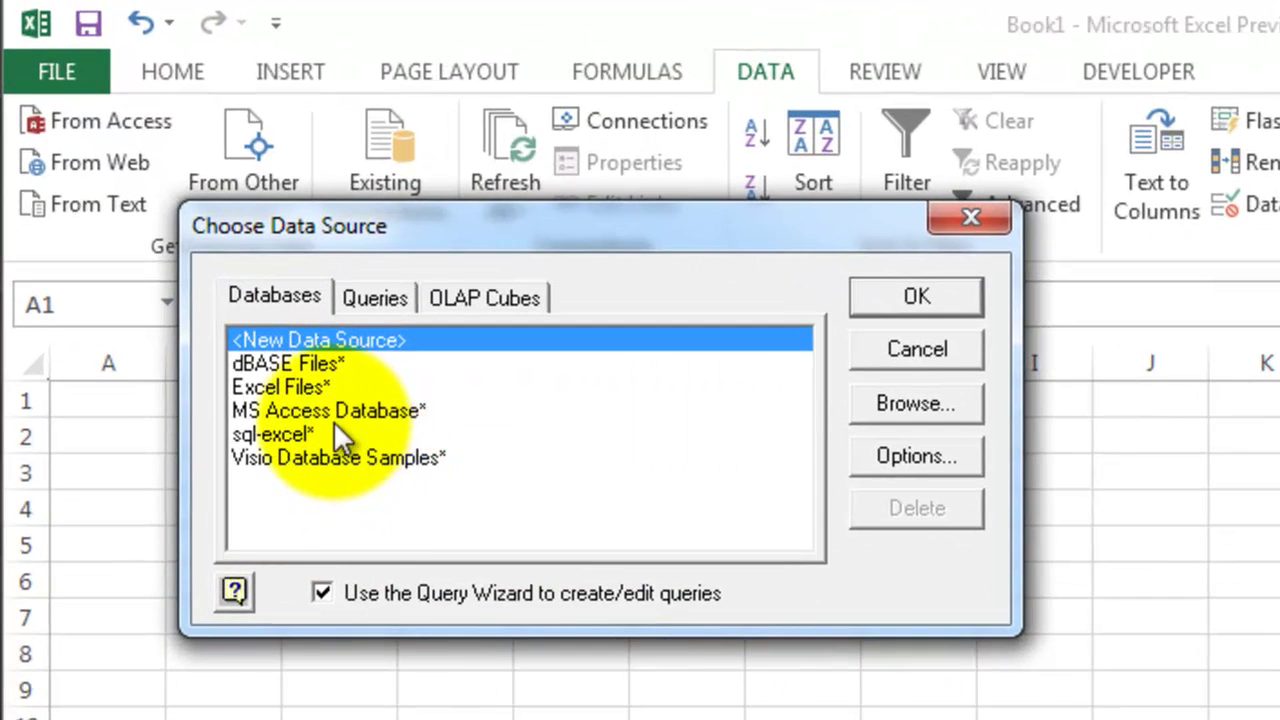
{"action": "left_click", "coordinate": [312, 434]}
{"action": "left_click", "coordinate": [895, 300]}
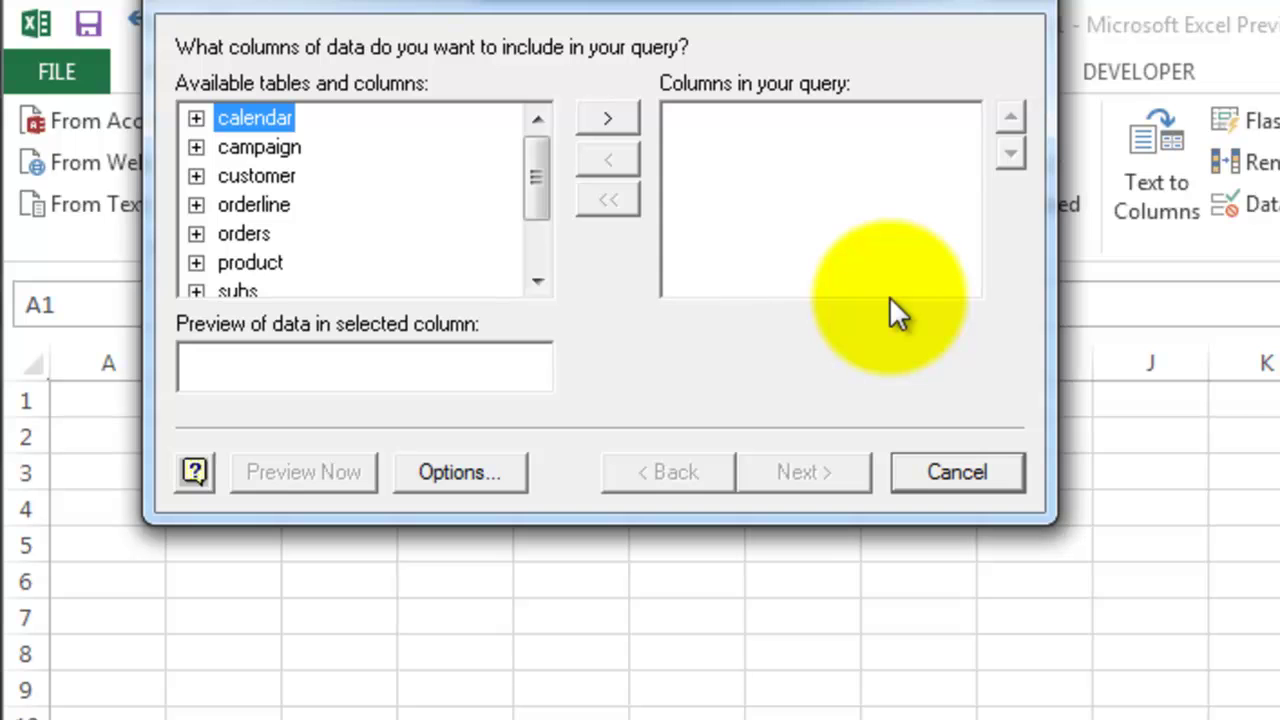
Add the orders table's state, numorderlines and zipcode columns to the query
{"action": "left_click", "coordinate": [196, 233]}
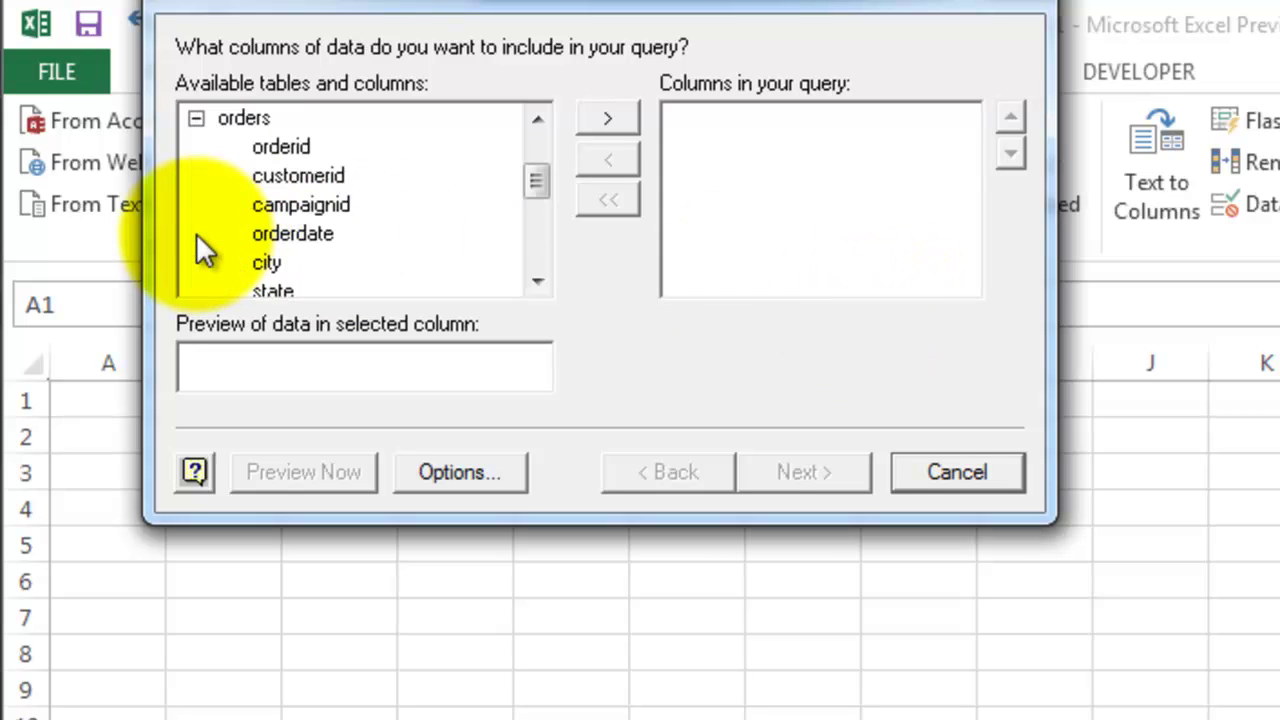
{"action": "left_click", "coordinate": [539, 282]}
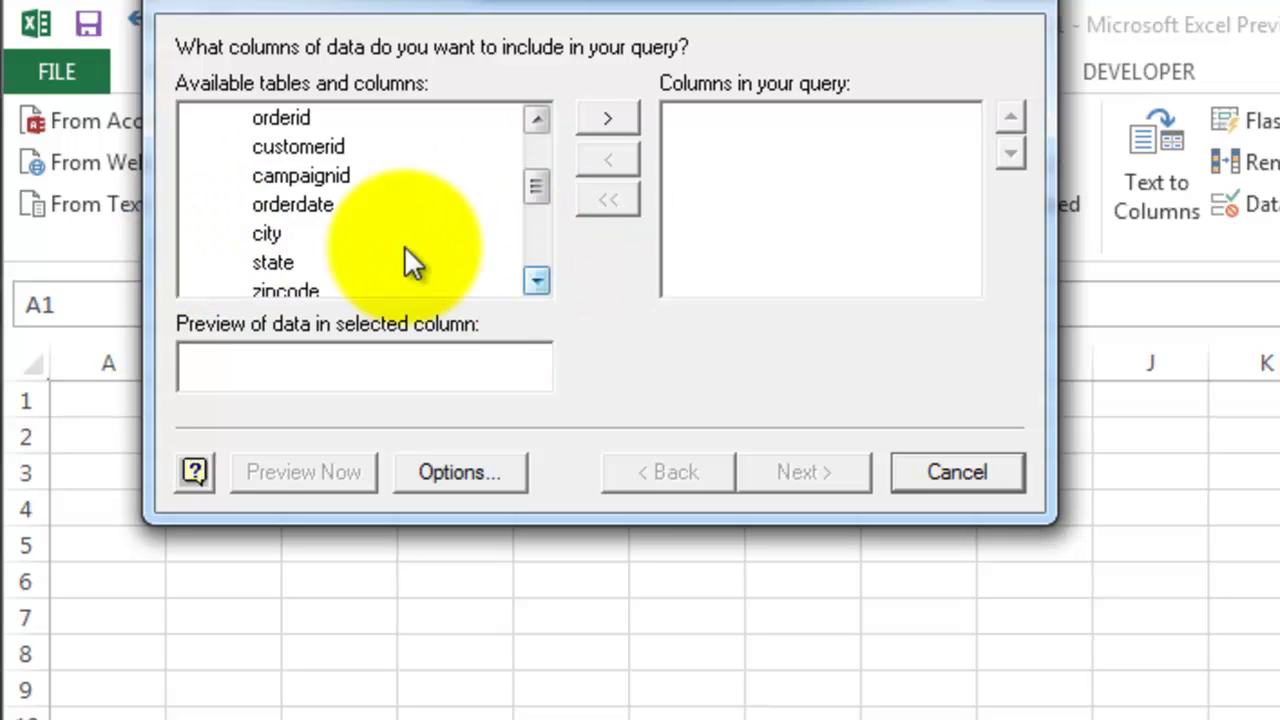
{"action": "left_click", "coordinate": [275, 262]}
{"action": "left_click", "coordinate": [603, 118]}
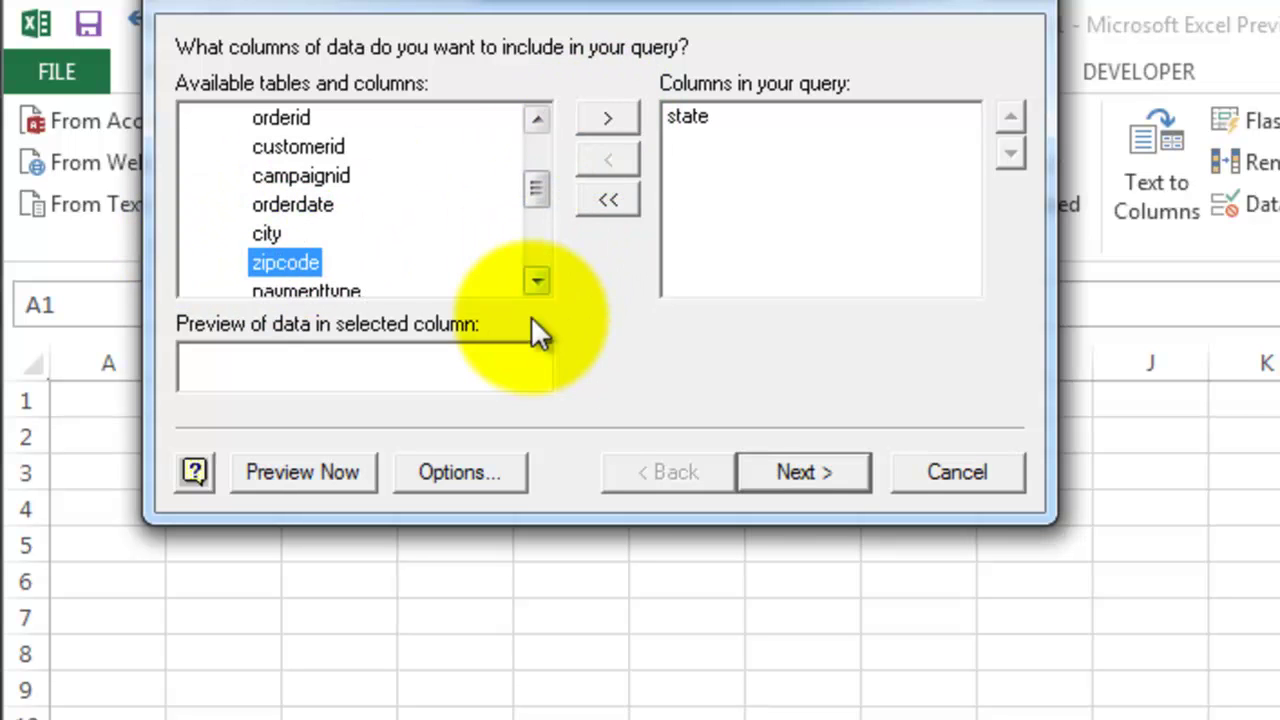
{"action": "left_click", "coordinate": [539, 281]}
{"action": "left_click", "coordinate": [539, 281]}
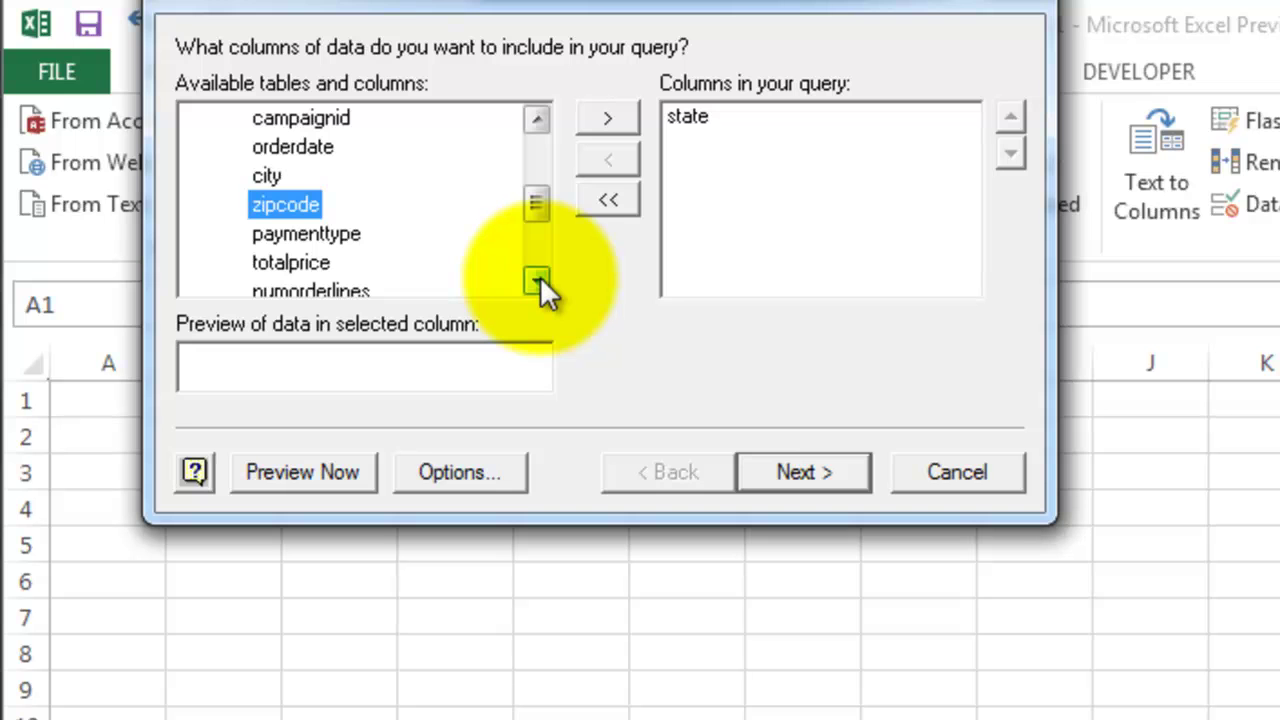
{"action": "left_click", "coordinate": [539, 281]}
{"action": "left_click", "coordinate": [539, 281]}
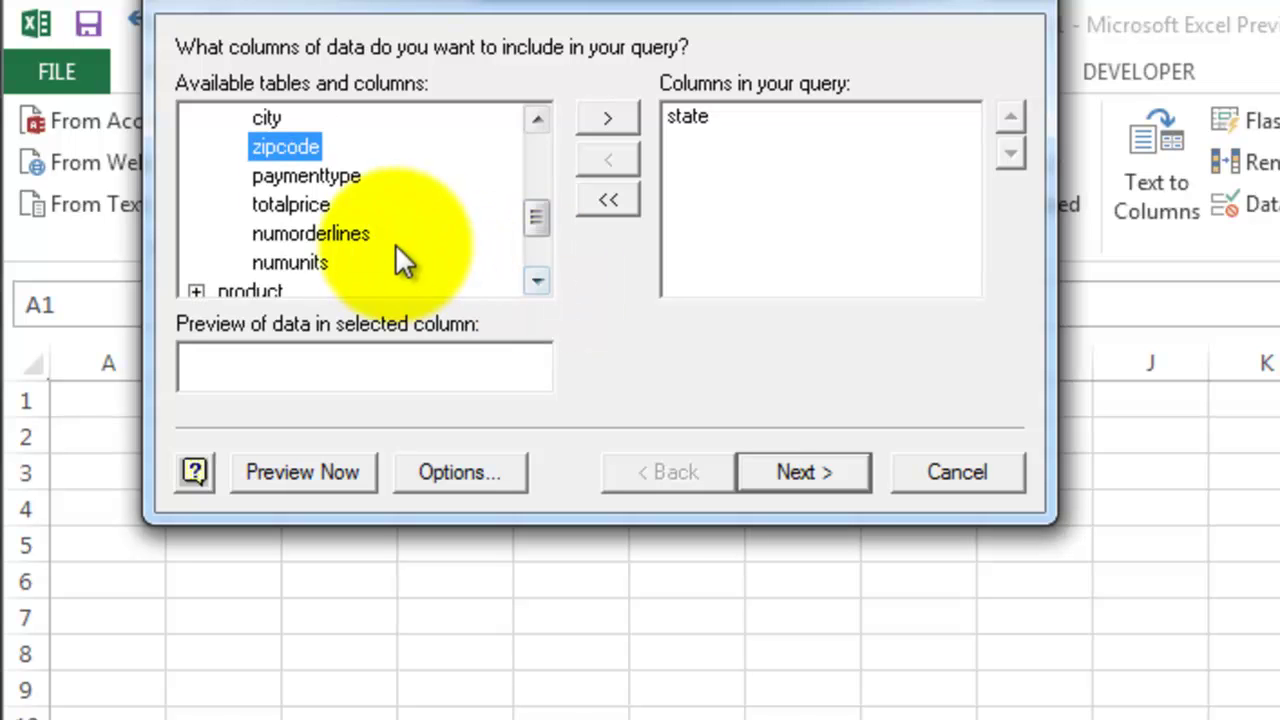
{"action": "left_click", "coordinate": [362, 225]}
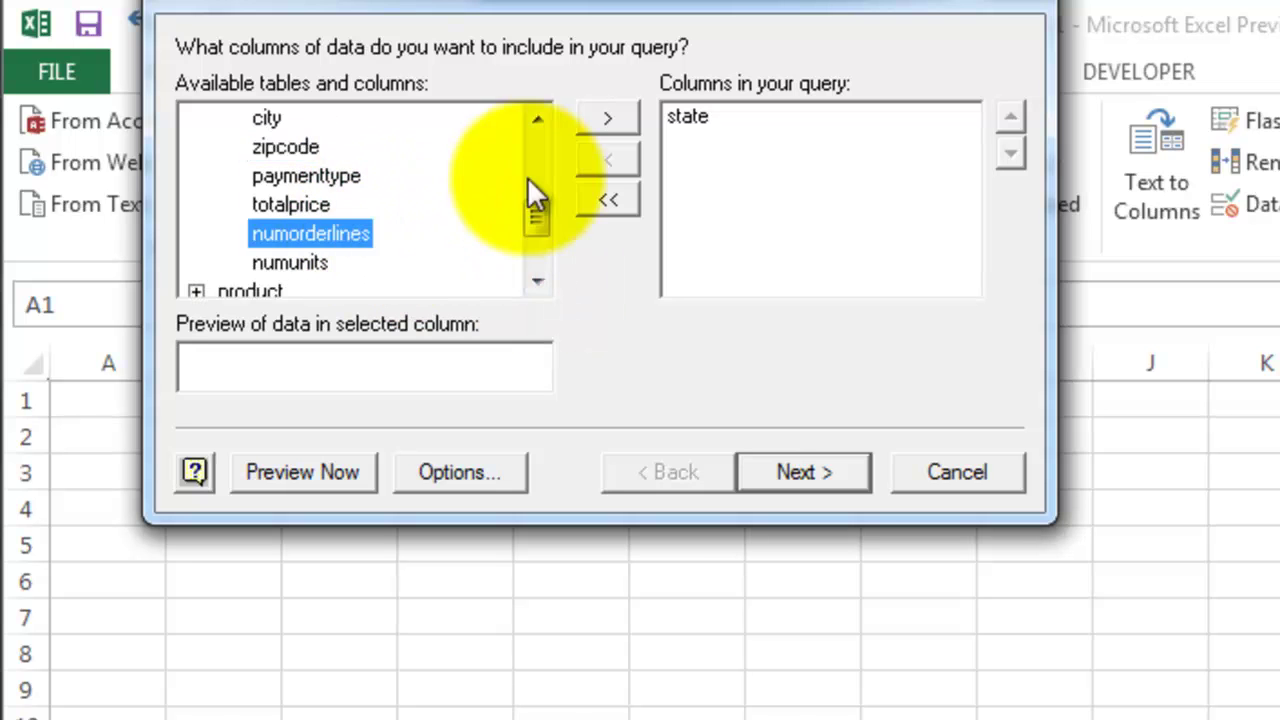
{"action": "left_click", "coordinate": [607, 117]}
{"action": "mouse_move", "coordinate": [527, 222]}
{"action": "left_mouse_down"}
{"action": "mouse_move", "coordinate": [532, 176]}
{"action": "mouse_move", "coordinate": [532, 203]}
{"action": "left_mouse_up"}
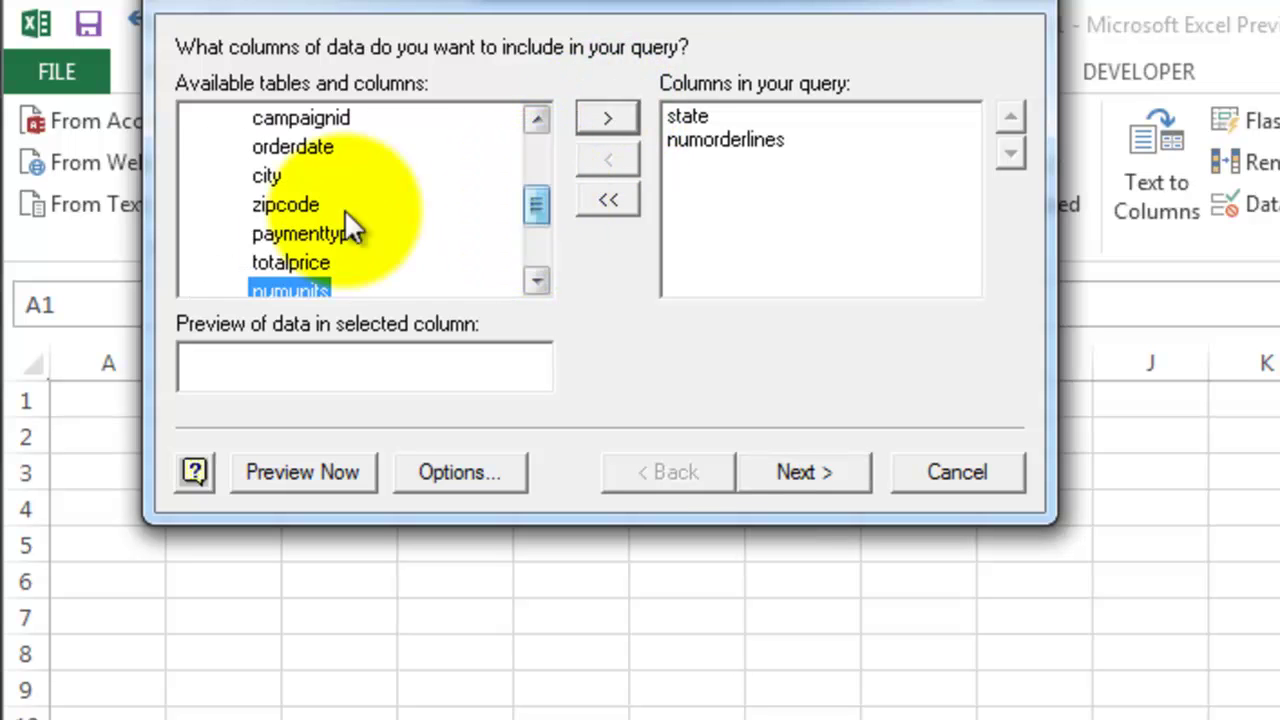
{"action": "left_click", "coordinate": [317, 209]}
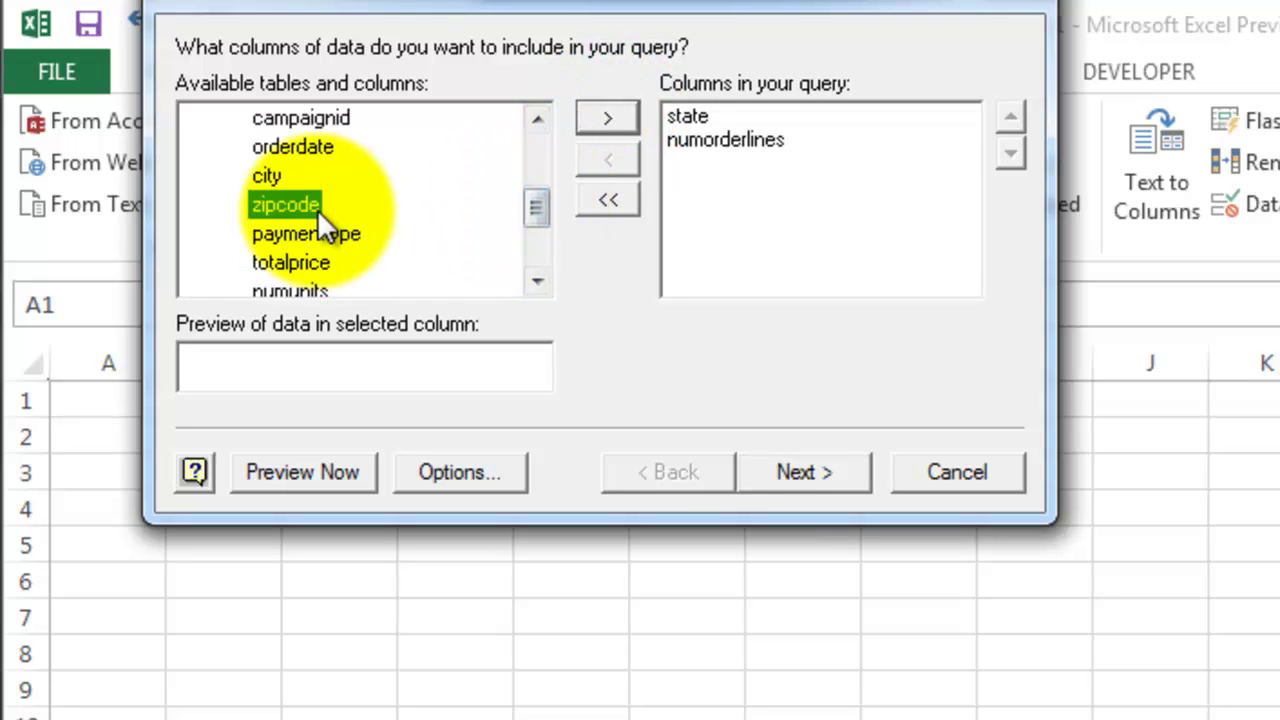
{"action": "left_click", "coordinate": [603, 119]}
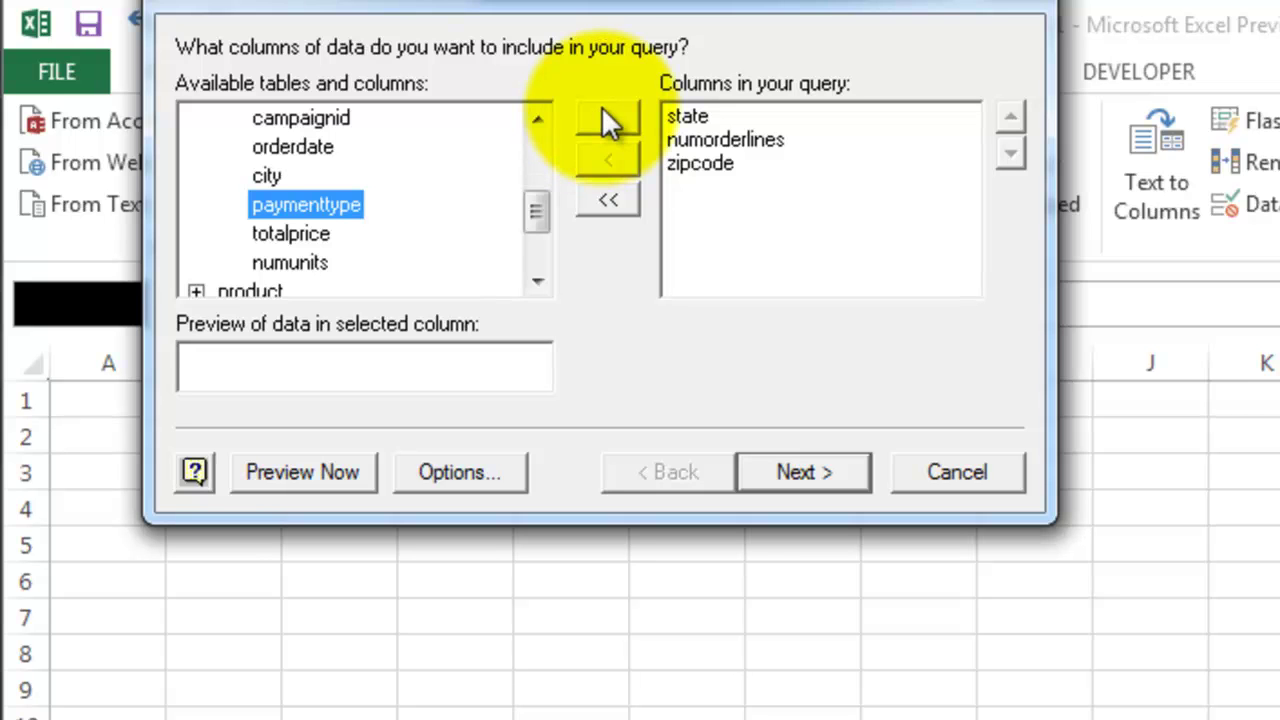
Filter state to 'is Not Null' And 'does not equal' an empty string ""
{"action": "left_click", "coordinate": [835, 471]}
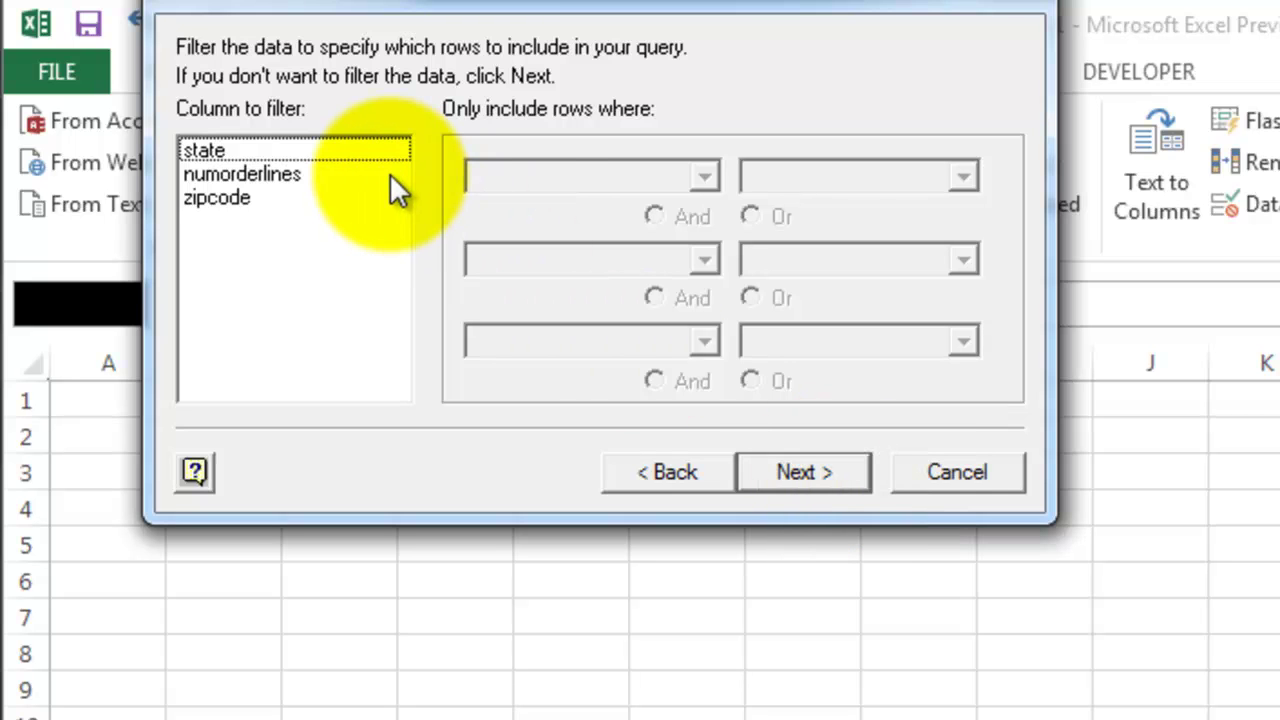
{"action": "left_click", "coordinate": [345, 150]}
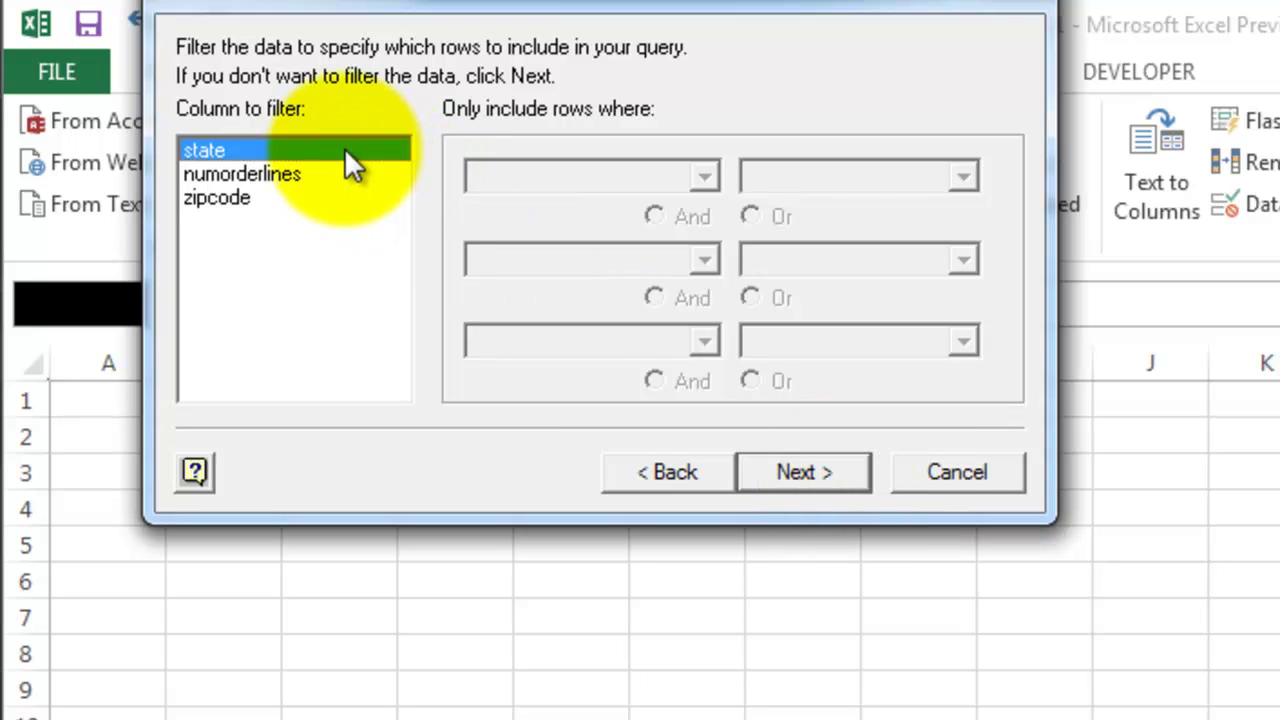
{"action": "left_click", "coordinate": [703, 178]}
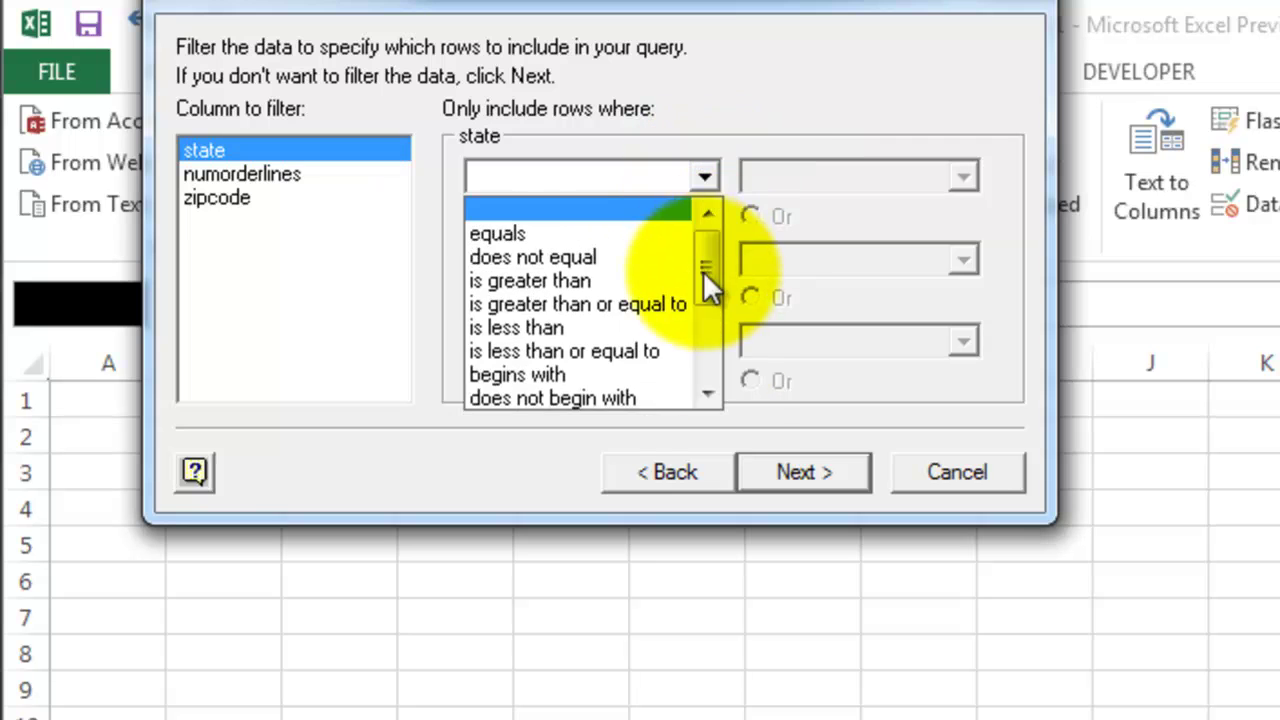
{"action": "left_click_drag", "start_coordinate": [703, 271], "coordinate": [710, 390]}
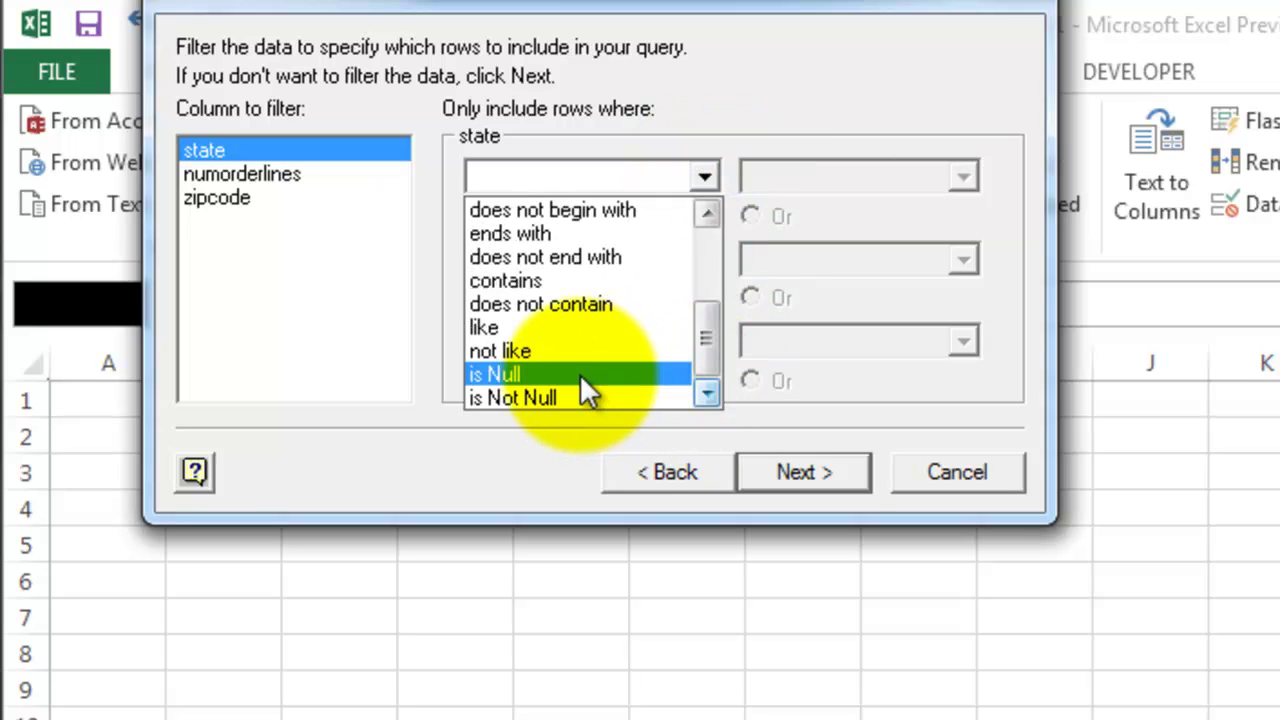
{"action": "left_click", "coordinate": [550, 398]}
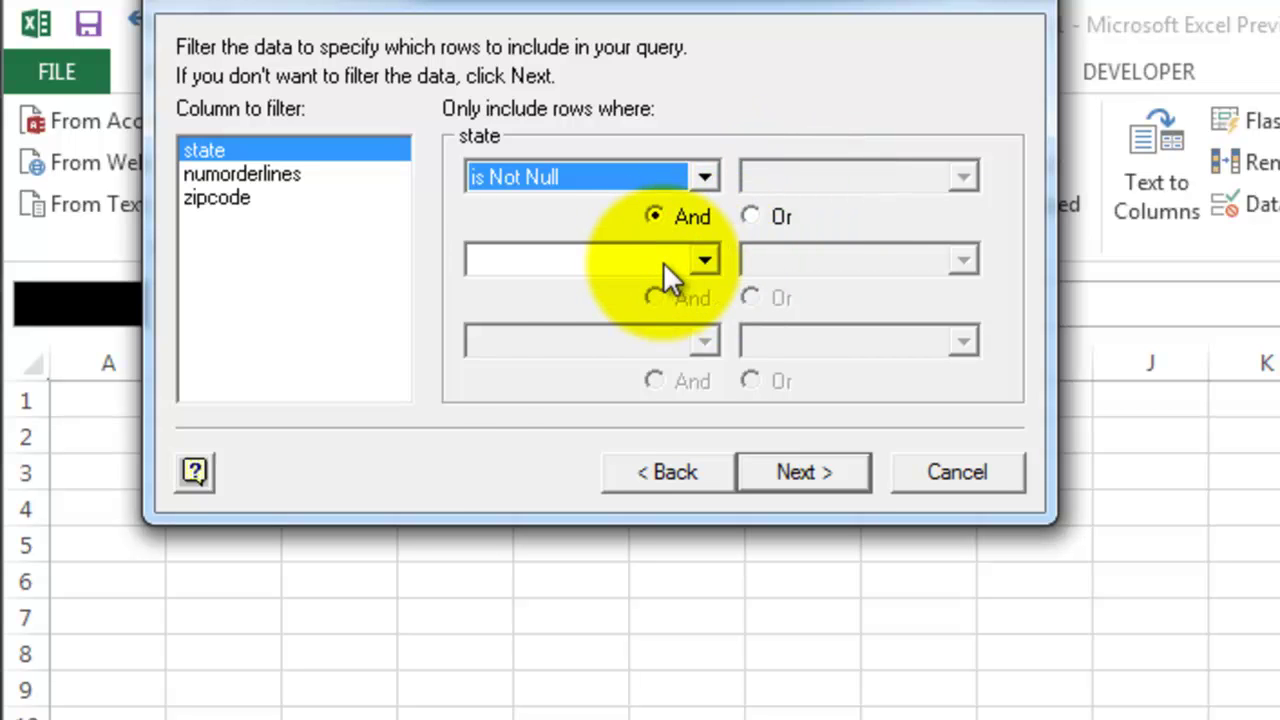
{"action": "left_click", "coordinate": [705, 261]}
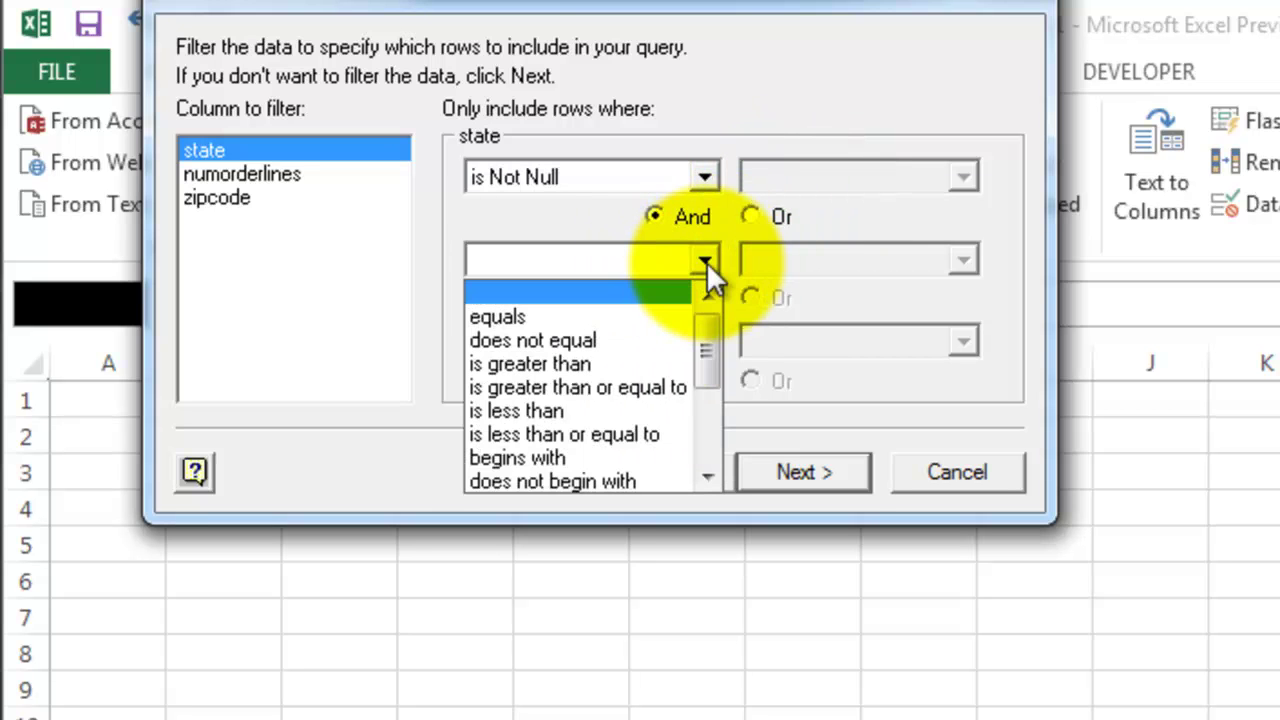
{"action": "left_click", "coordinate": [628, 339]}
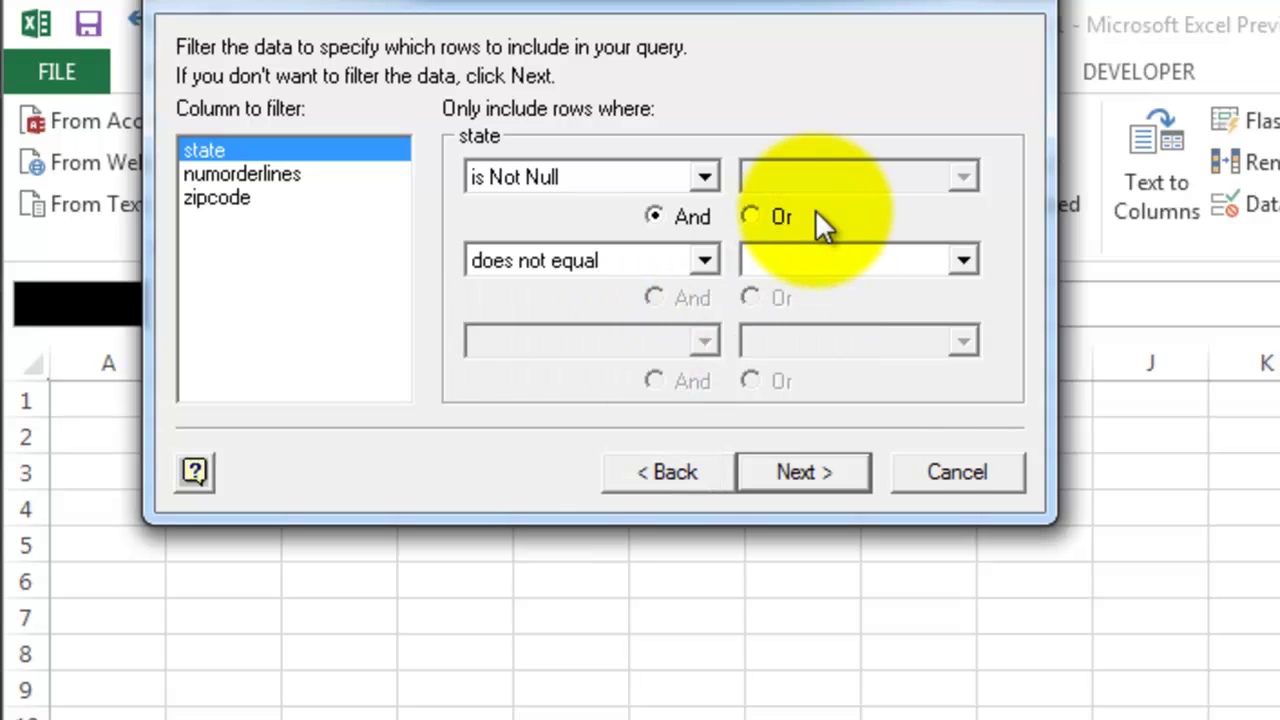
{"action": "key", "text": "Tab"}
{"action": "type", "text": "\"\""}
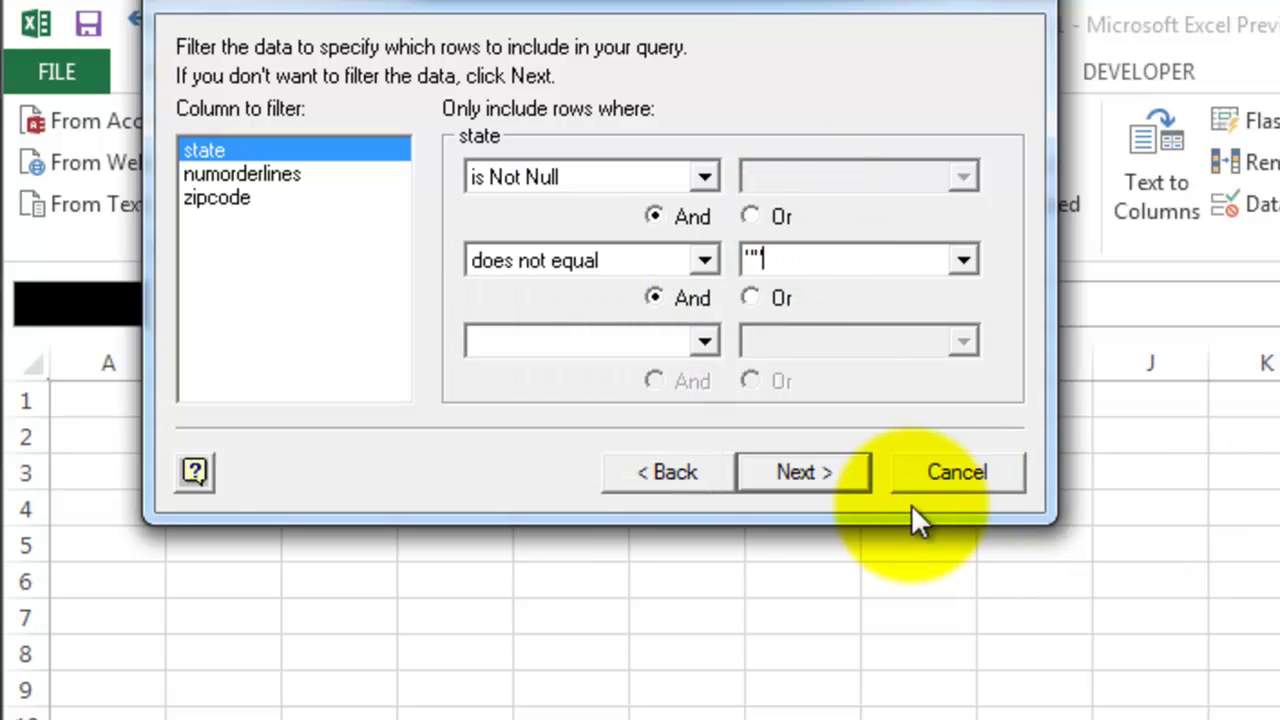
Skip sorting, finish the wizard and import the results as a table at =$A$1
{"action": "left_click", "coordinate": [840, 472]}
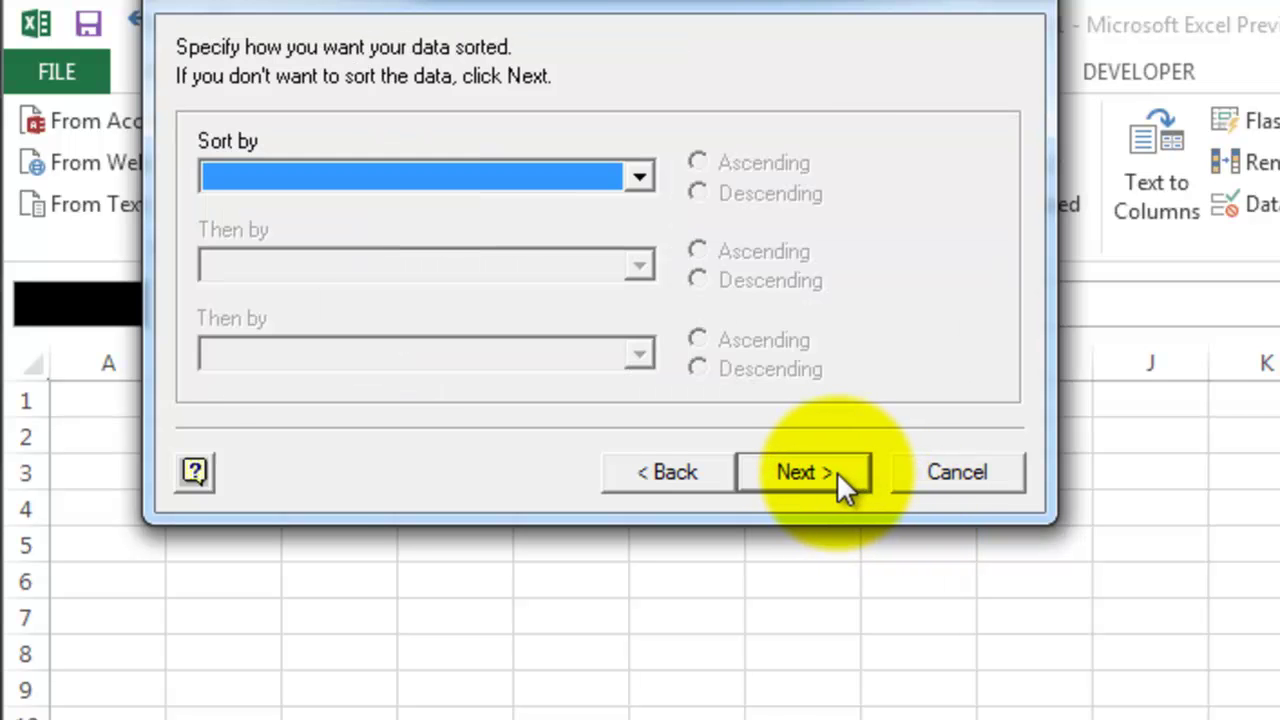
{"action": "left_click", "coordinate": [837, 472]}
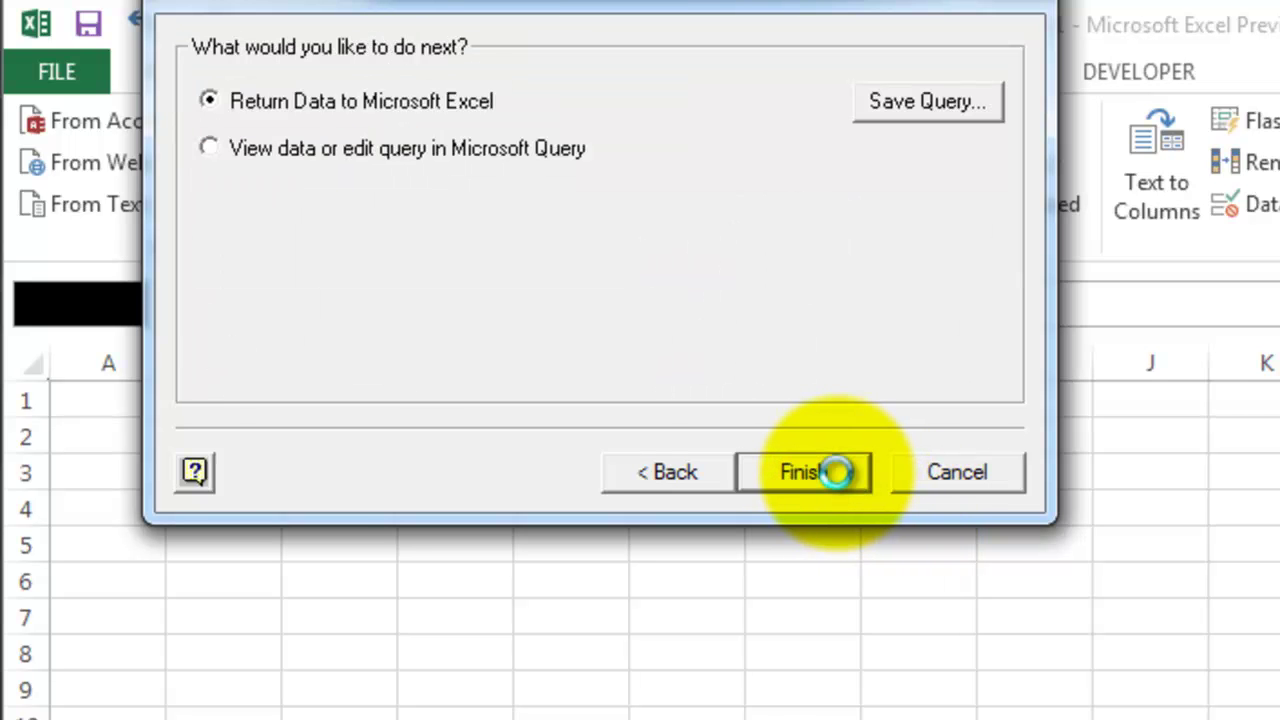
{"action": "left_click", "coordinate": [837, 472]}
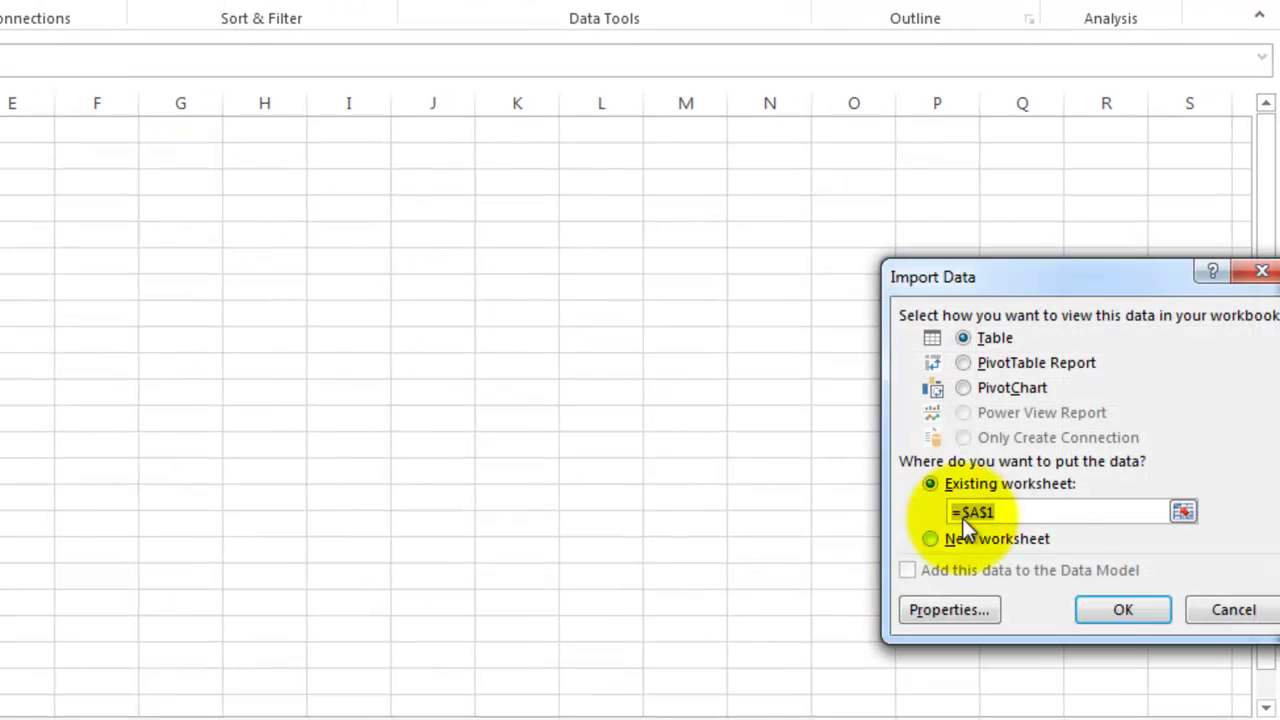
{"action": "left_click", "coordinate": [1120, 609]}
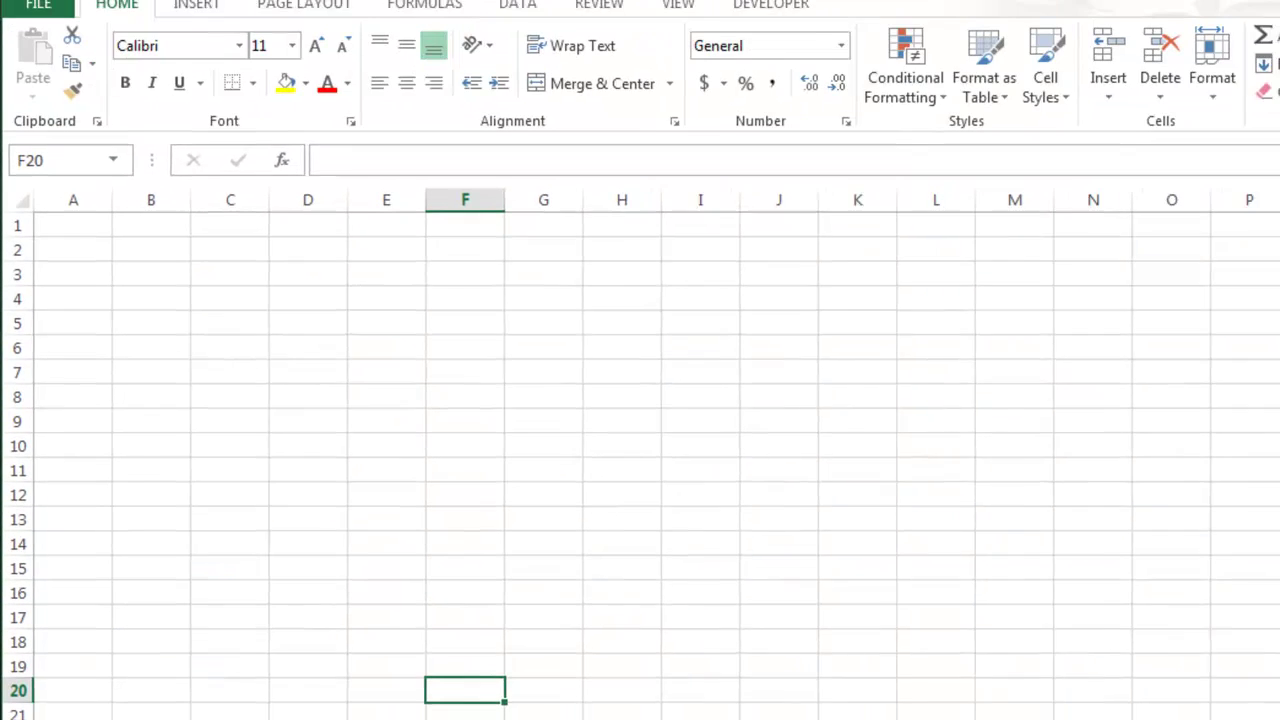
Start a new Microsoft Query on the sql-excel data source
{"action": "left_click", "coordinate": [514, 22]}
{"action": "left_click", "coordinate": [188, 108]}
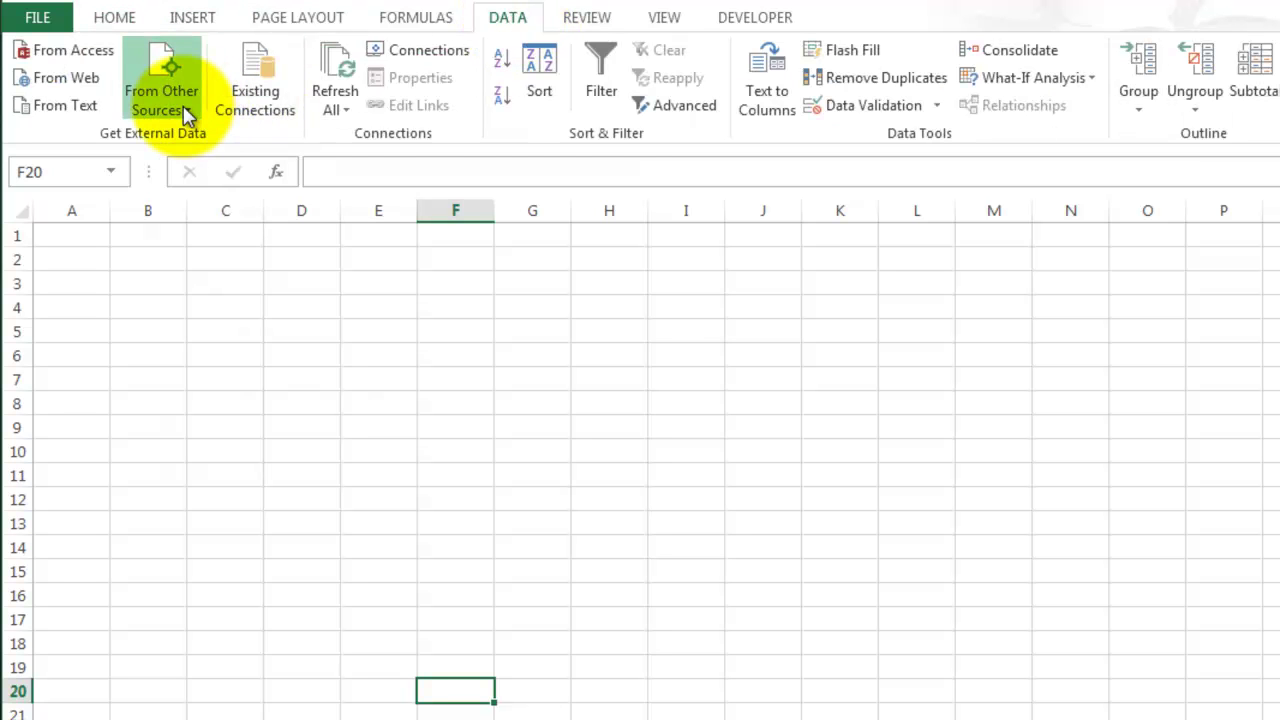
{"action": "left_click", "coordinate": [276, 525]}
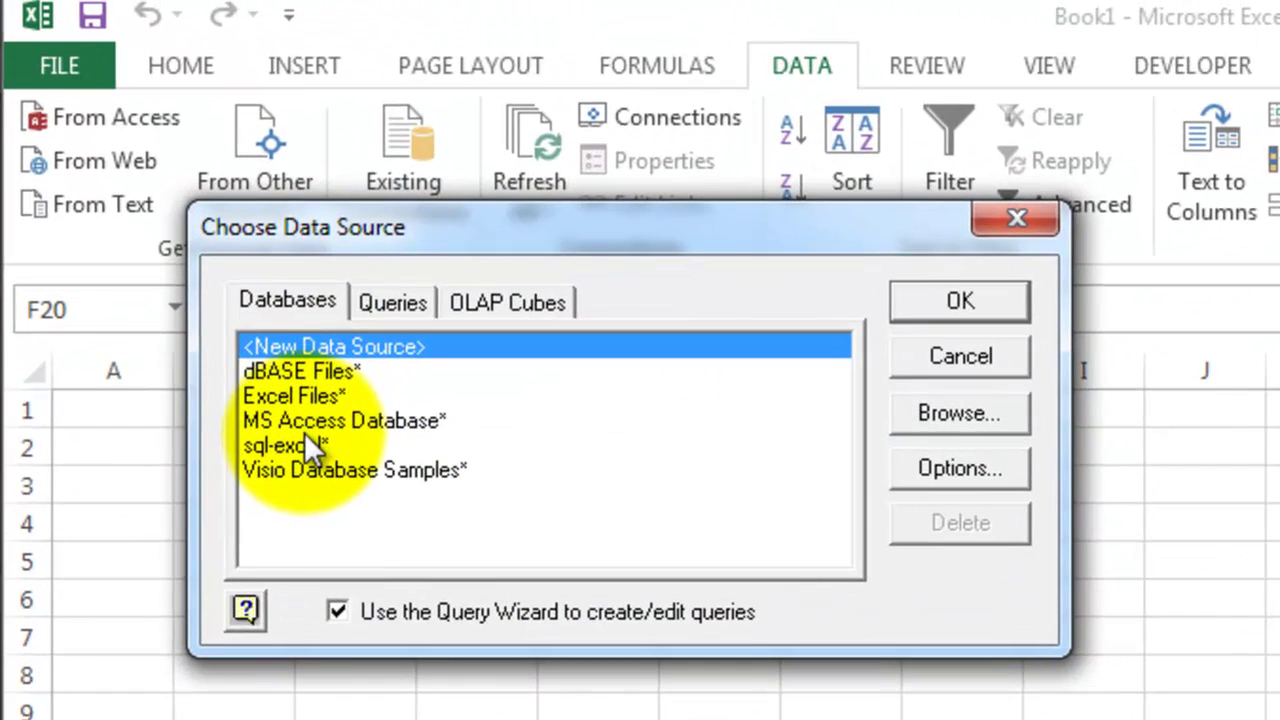
{"action": "left_click", "coordinate": [306, 442]}
{"action": "left_click", "coordinate": [960, 301]}
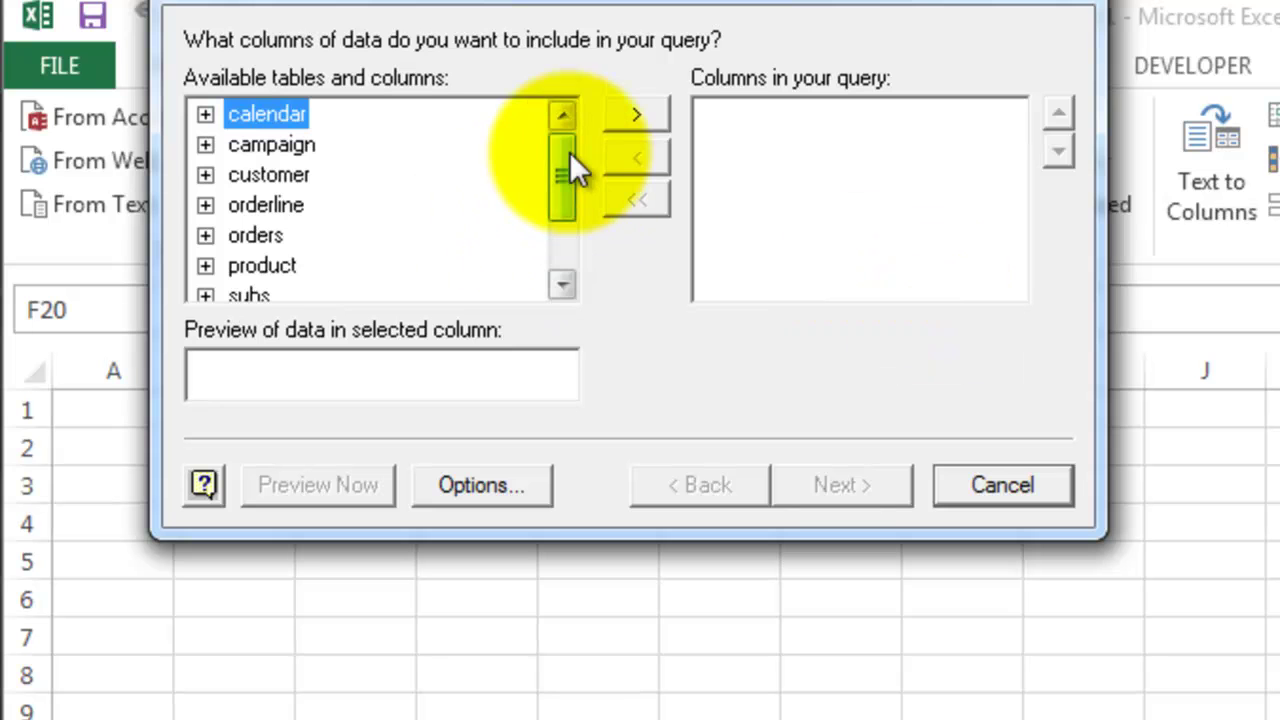
Add zipcensus columns zipcode, state and population, skip filter and sort, and finish
{"action": "left_click_drag", "start_coordinate": [560, 155], "coordinate": [556, 212]}
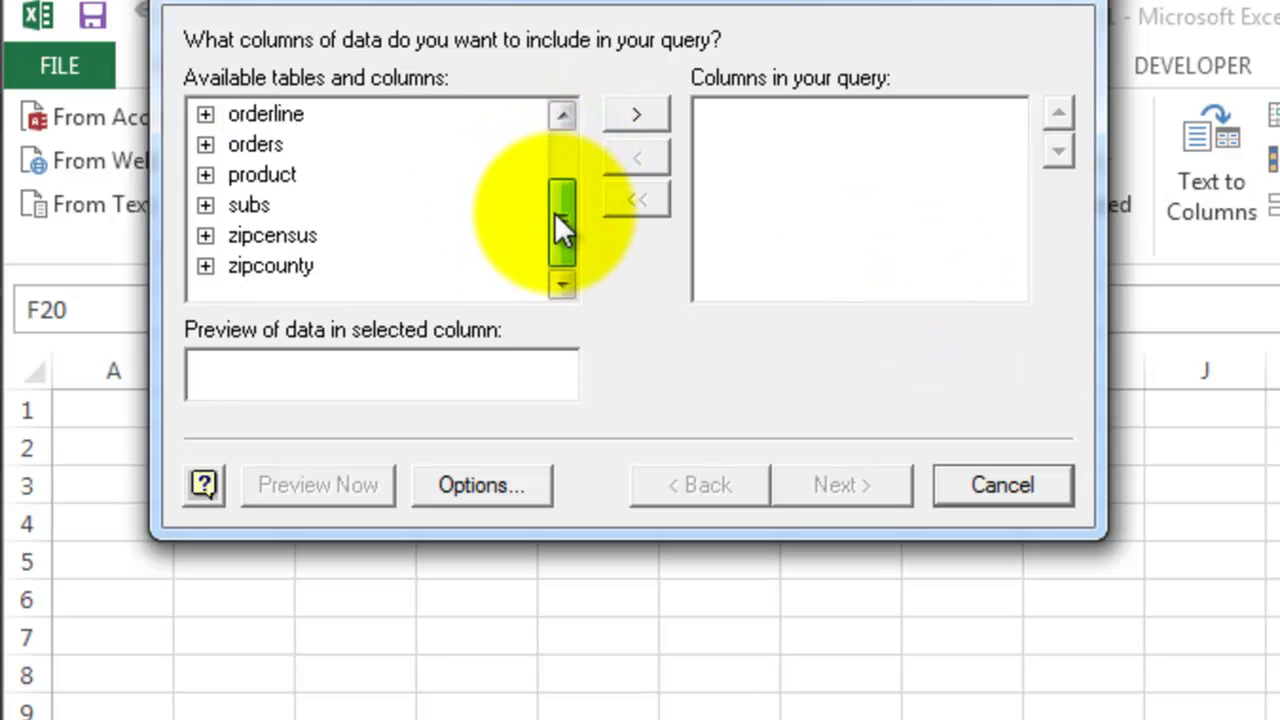
{"action": "left_click", "coordinate": [272, 235]}
{"action": "left_click", "coordinate": [205, 235]}
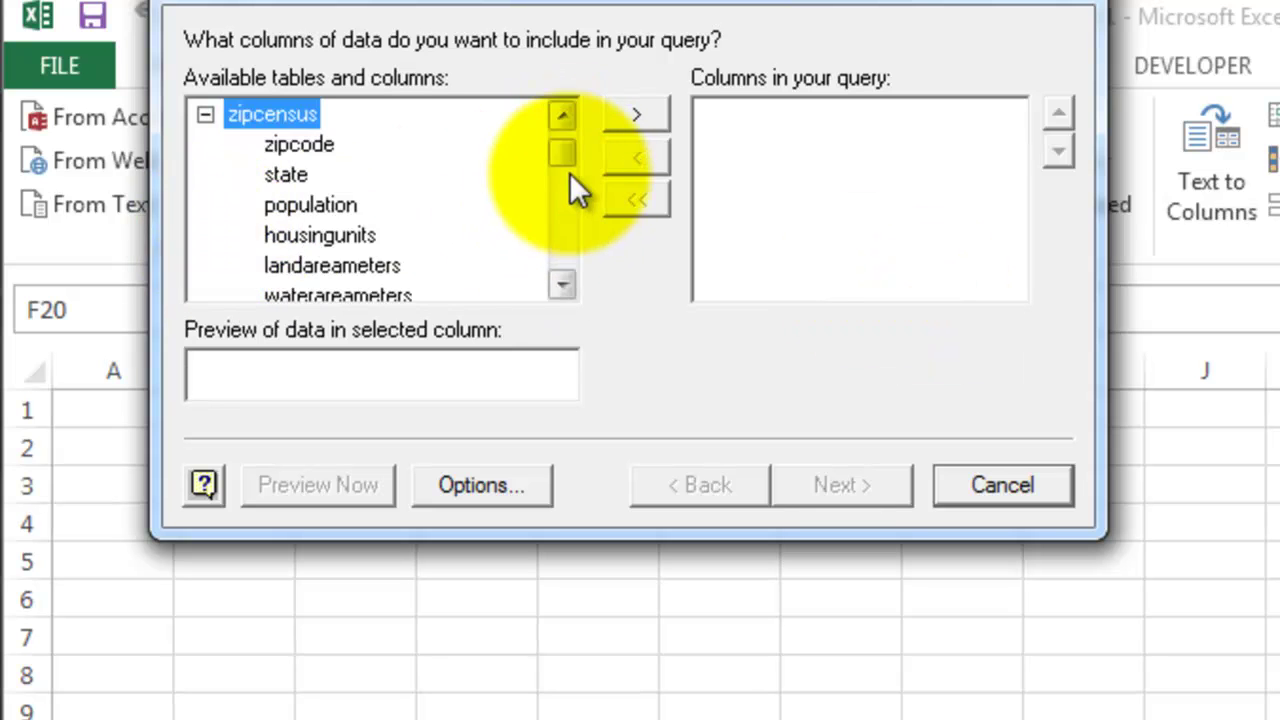
{"action": "double_click", "coordinate": [330, 147]}
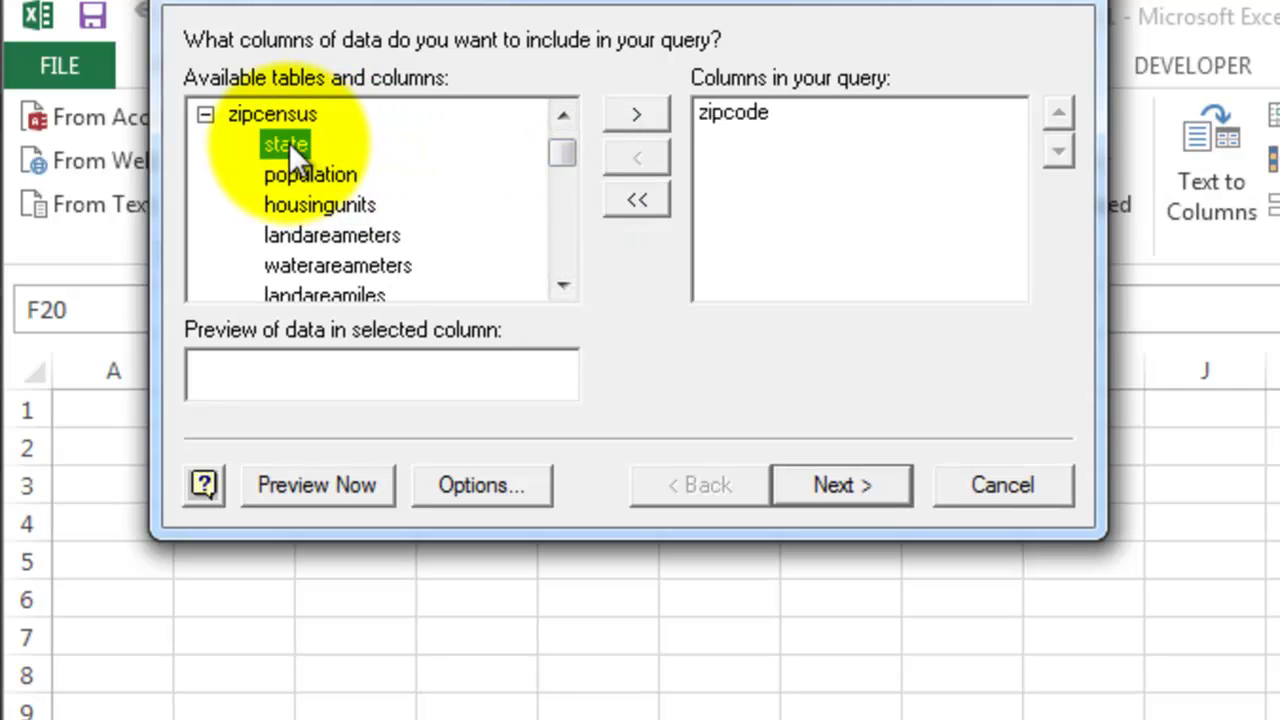
{"action": "double_click", "coordinate": [289, 143]}
{"action": "double_click", "coordinate": [302, 142]}
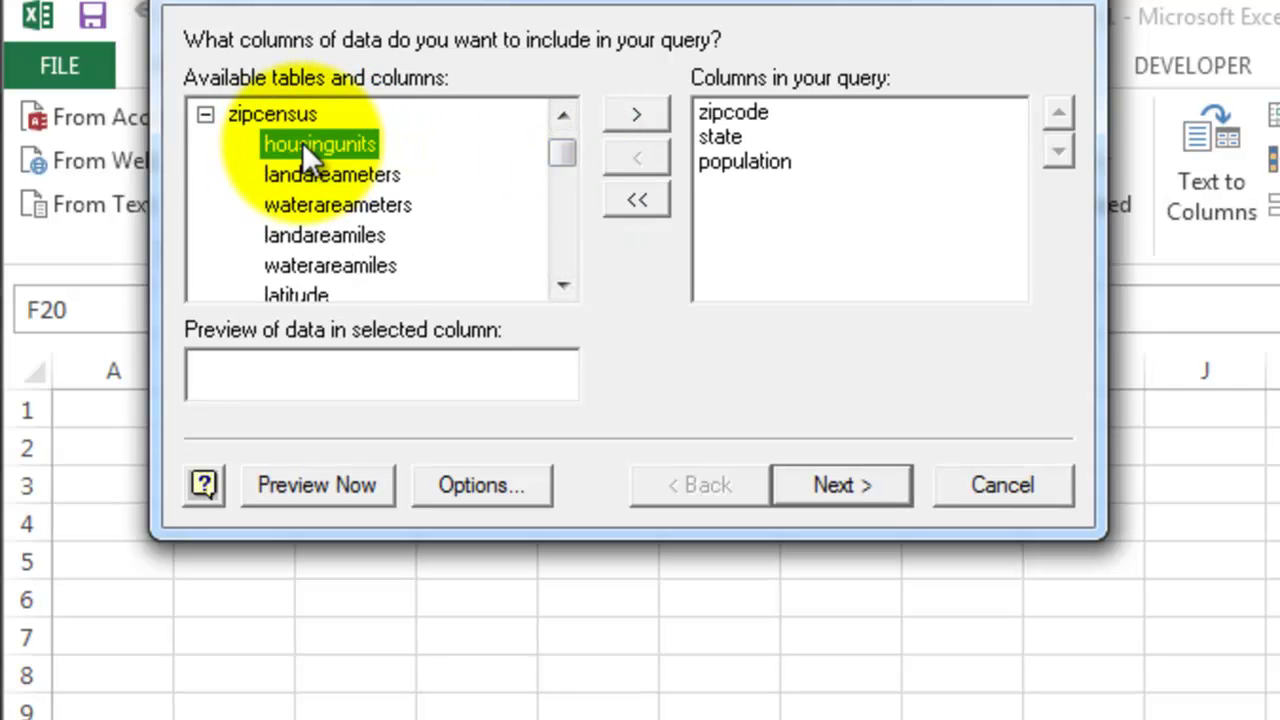
{"action": "left_click", "coordinate": [846, 483]}
{"action": "left_click", "coordinate": [846, 483]}
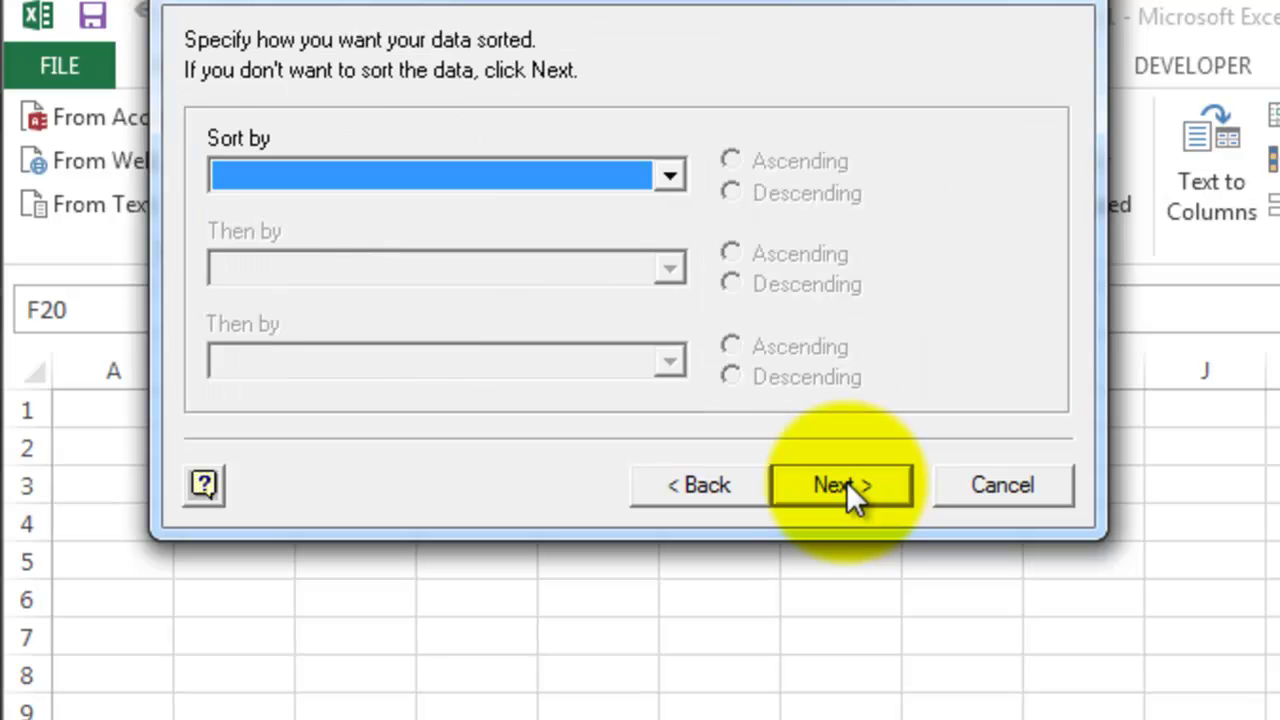
{"action": "left_click", "coordinate": [846, 483]}
{"action": "left_click", "coordinate": [846, 485]}
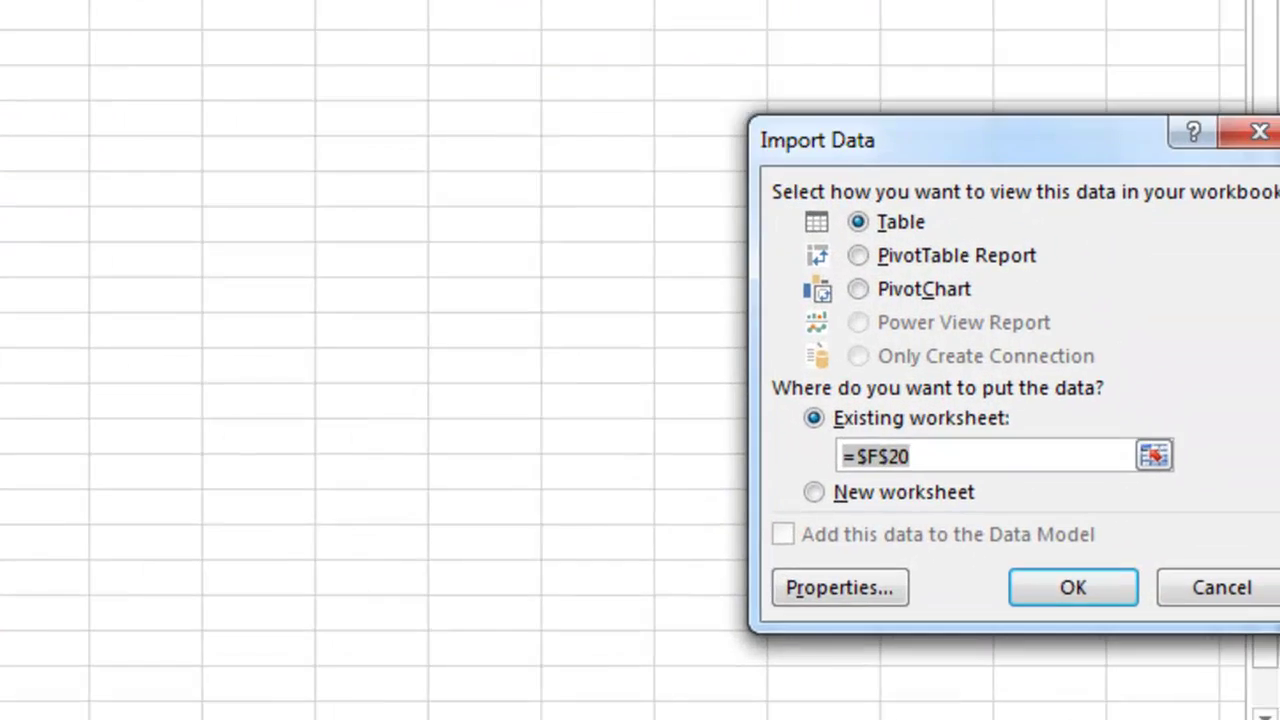
Import the census results as a table, then insert a Data Model PivotTable from the order-lines table
{"action": "type", "text": "='Orders Table'!$A$1"}
{"action": "left_click", "coordinate": [1030, 574]}
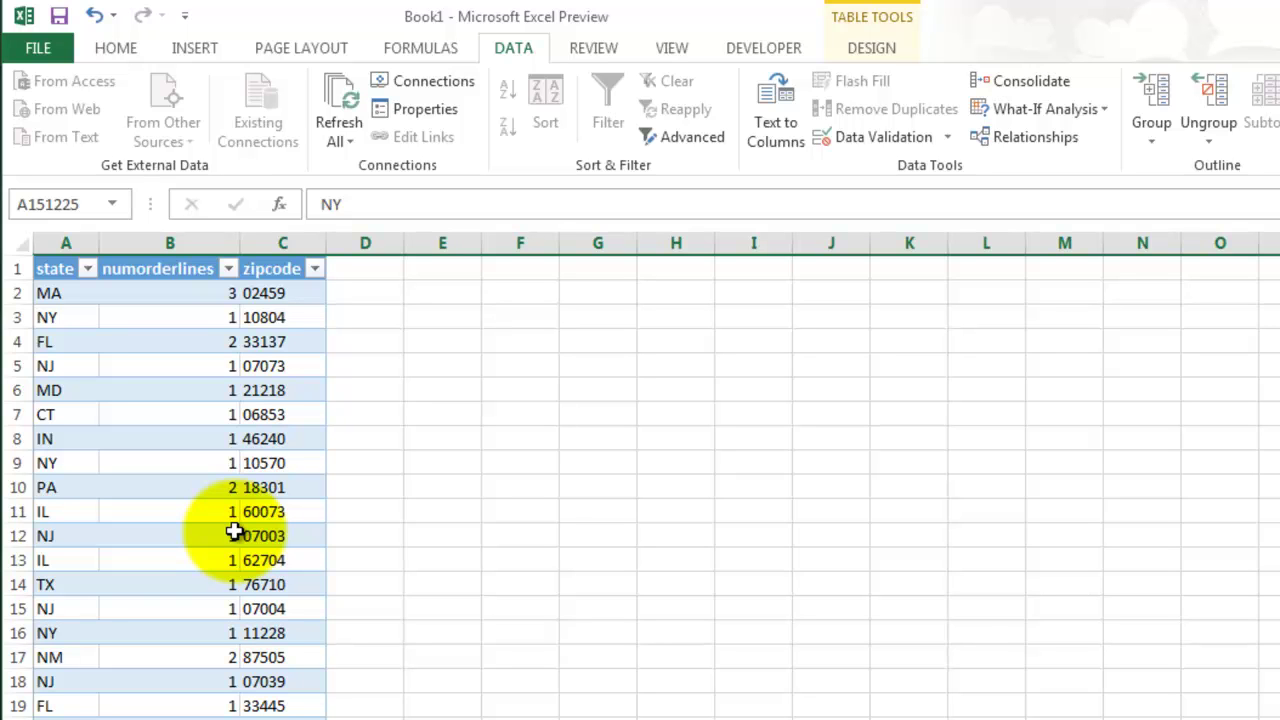
{"action": "left_click", "coordinate": [236, 531]}
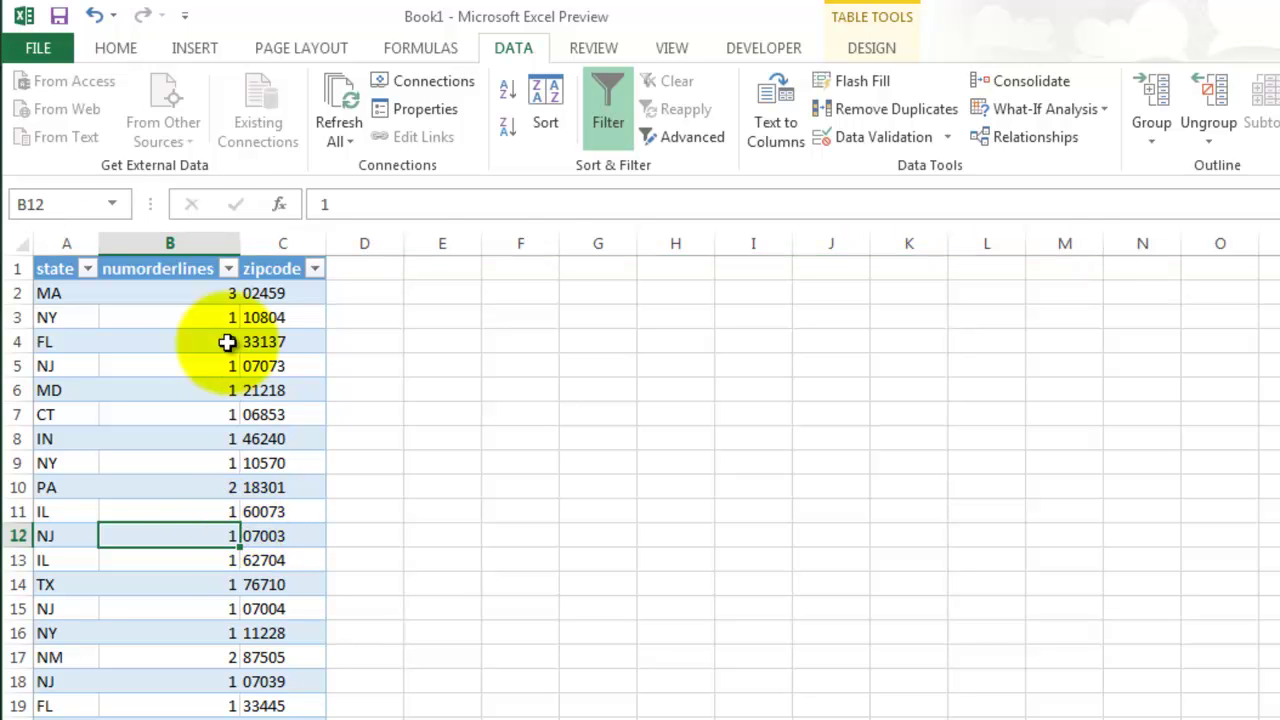
{"action": "left_click", "coordinate": [194, 48]}
{"action": "left_click", "coordinate": [44, 112]}
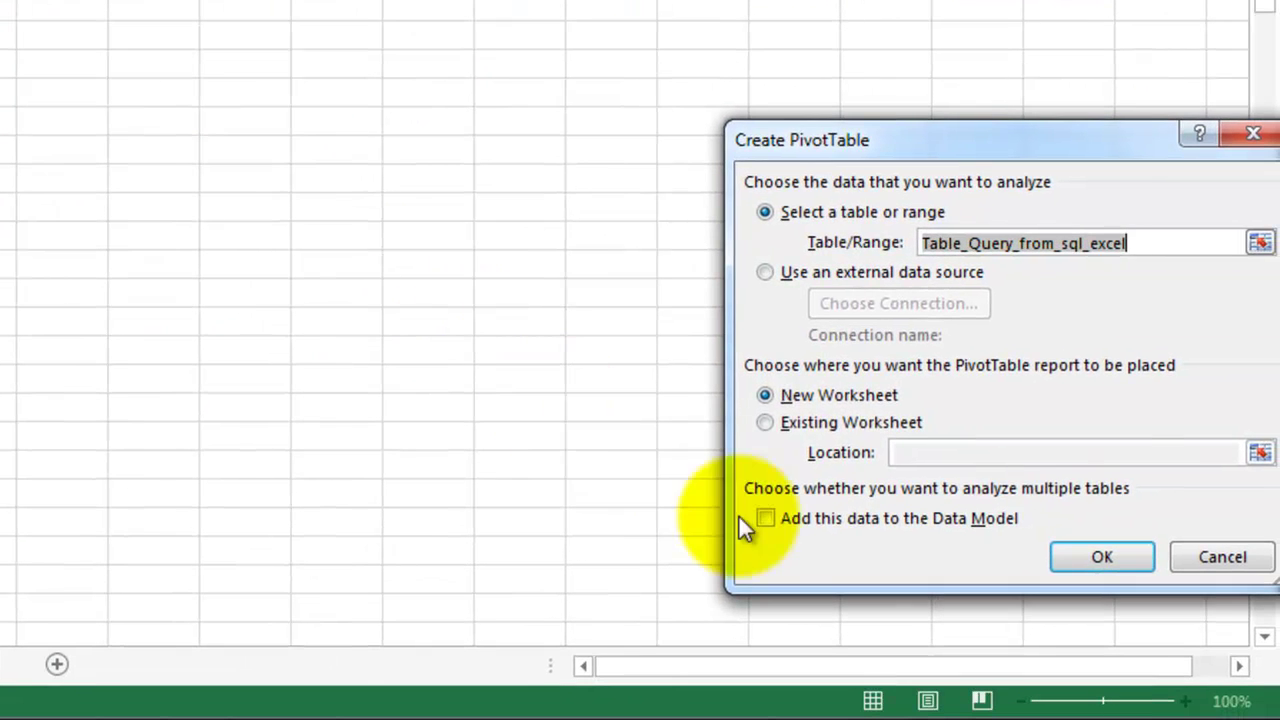
{"action": "left_click", "coordinate": [791, 511]}
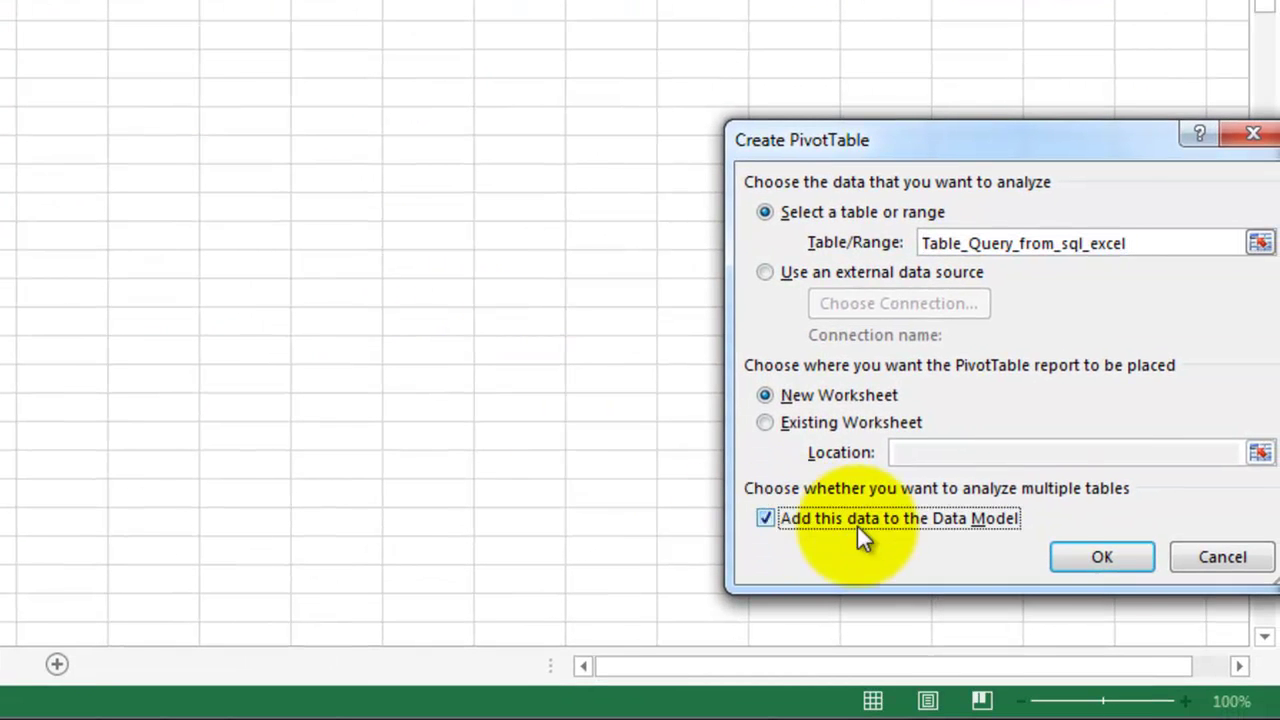
{"action": "left_click", "coordinate": [1100, 558]}
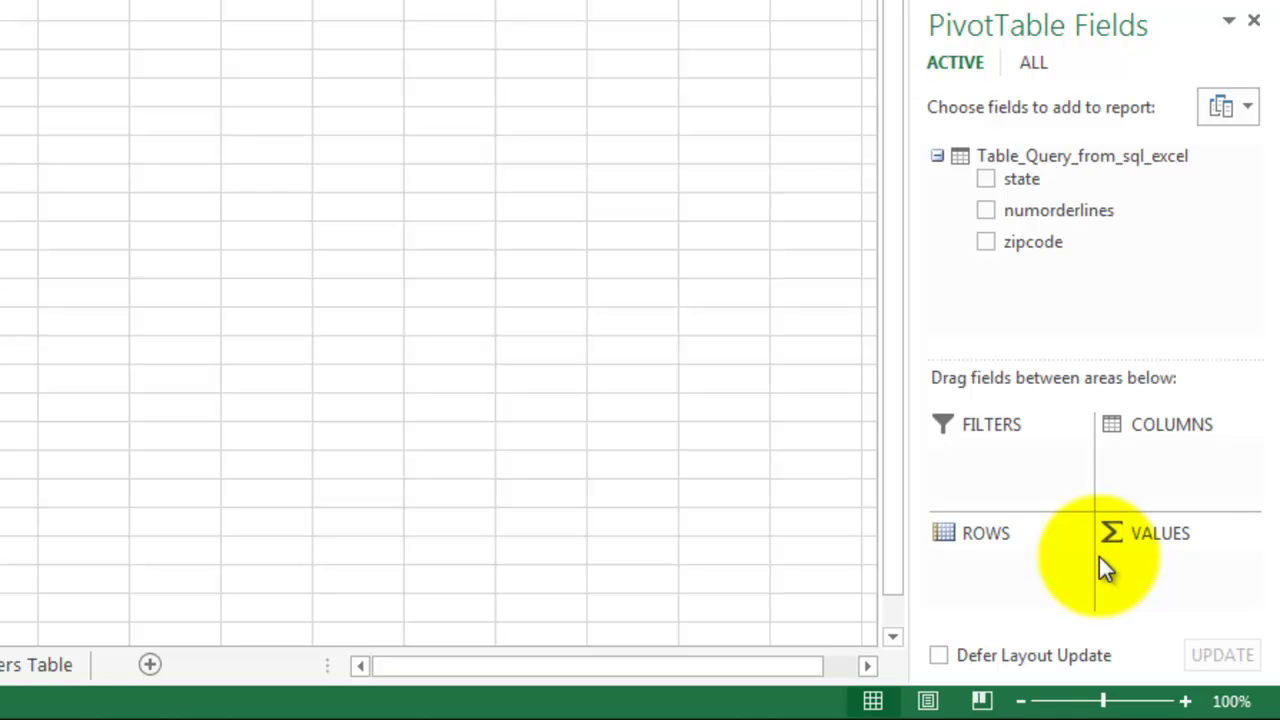
Relate Table_Query_from_sql_excel3 zipcode to Table_Query_from_sql_excel zipcode in a new relationship
{"action": "left_click", "coordinate": [1034, 64]}
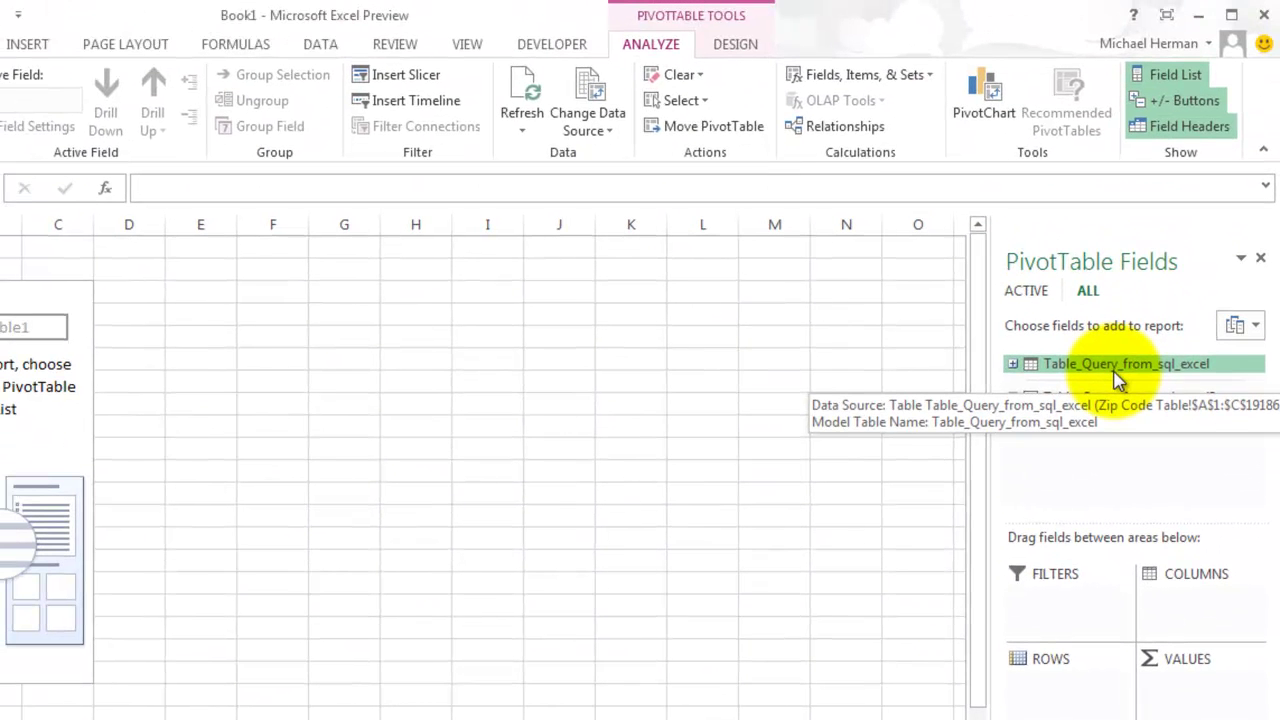
{"action": "left_click", "coordinate": [845, 126]}
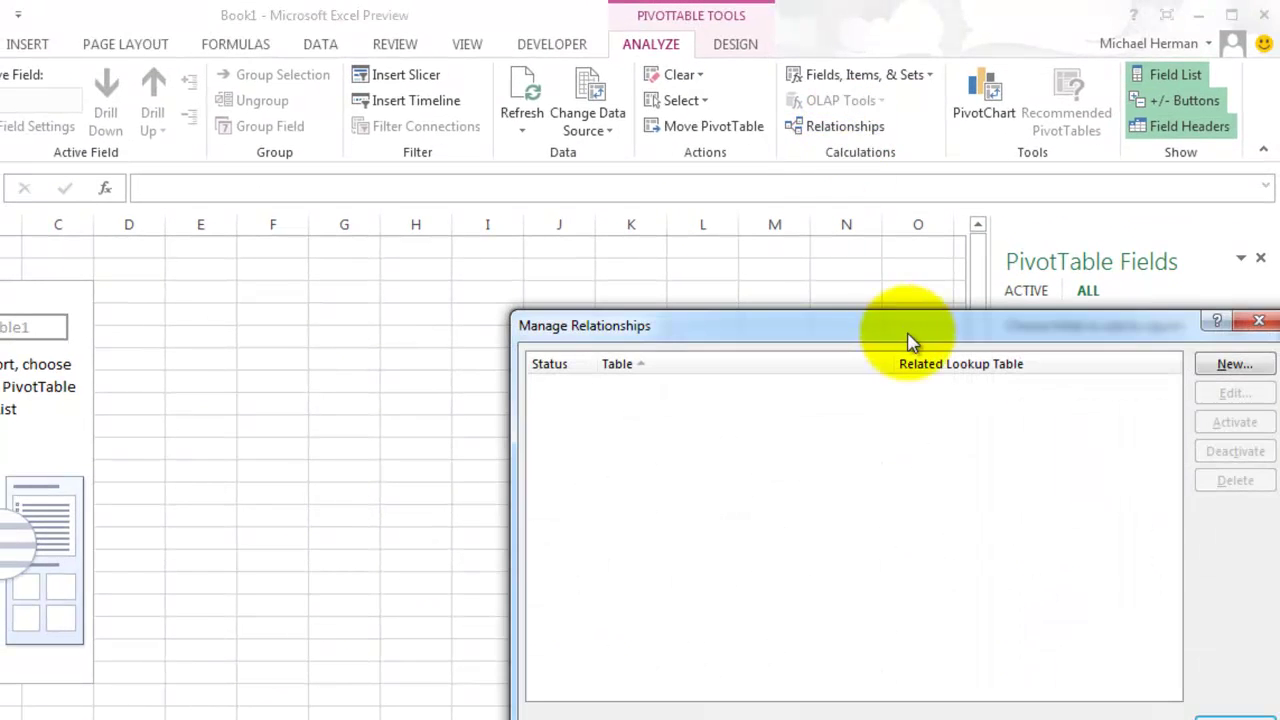
{"action": "left_click_drag", "start_coordinate": [909, 325], "coordinate": [645, 250]}
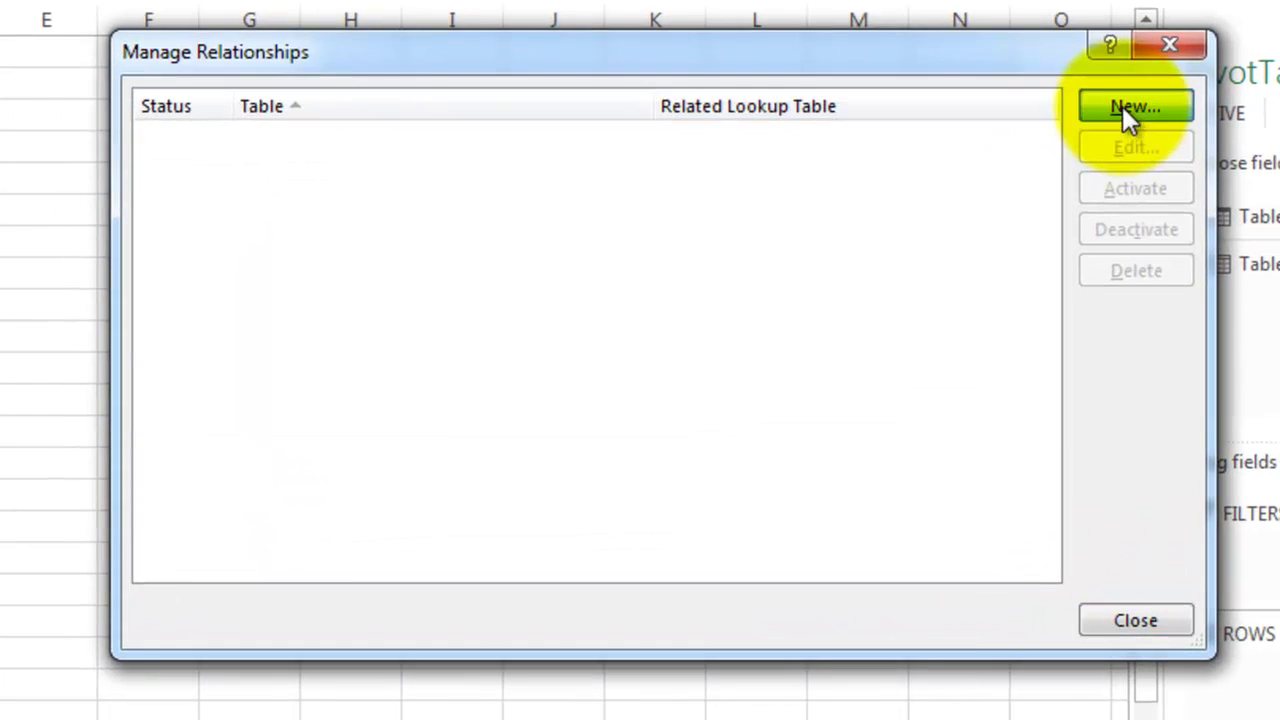
{"action": "left_click", "coordinate": [976, 283]}
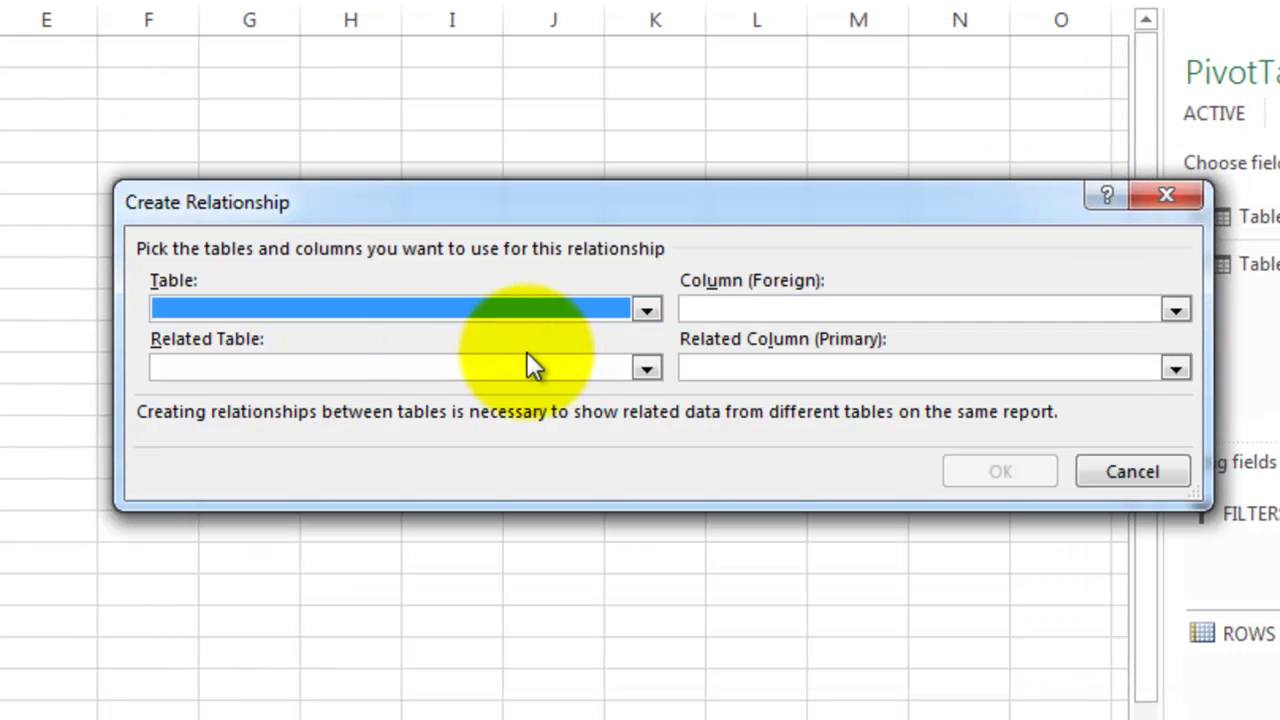
{"action": "left_click", "coordinate": [646, 309]}
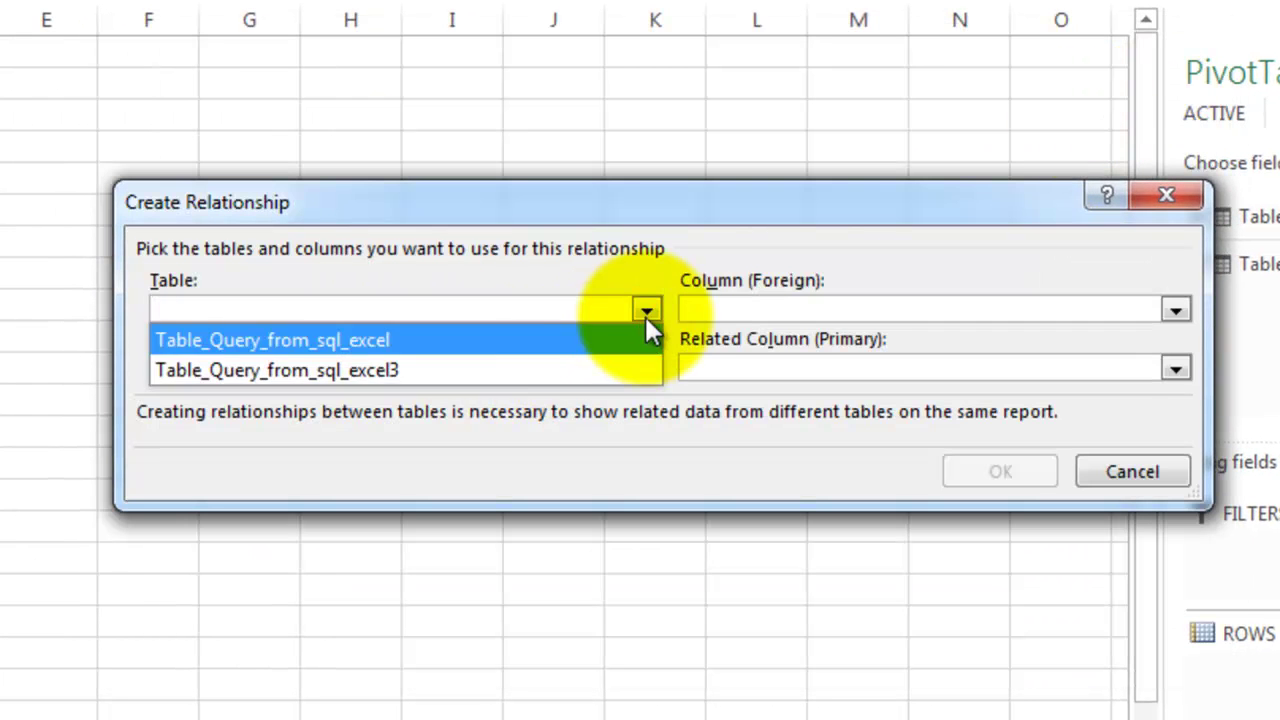
{"action": "left_click", "coordinate": [395, 368]}
{"action": "left_click", "coordinate": [794, 308]}
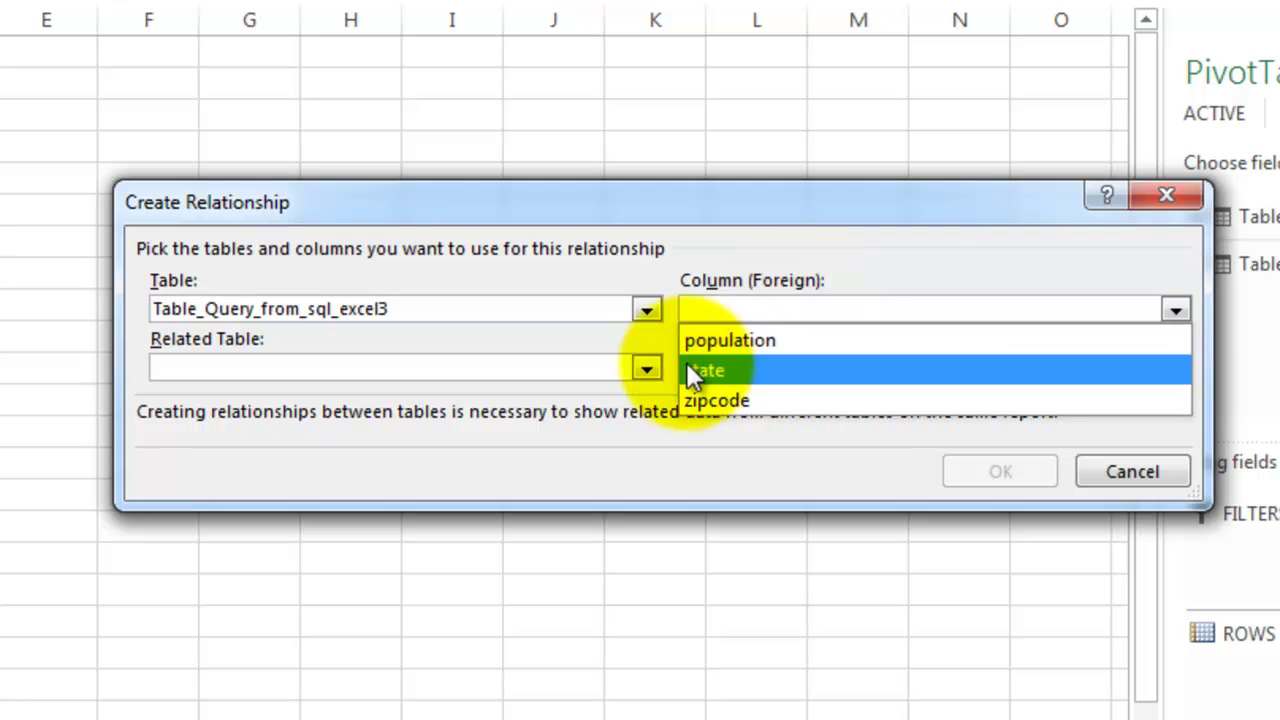
{"action": "left_click", "coordinate": [705, 398]}
{"action": "left_click", "coordinate": [646, 368]}
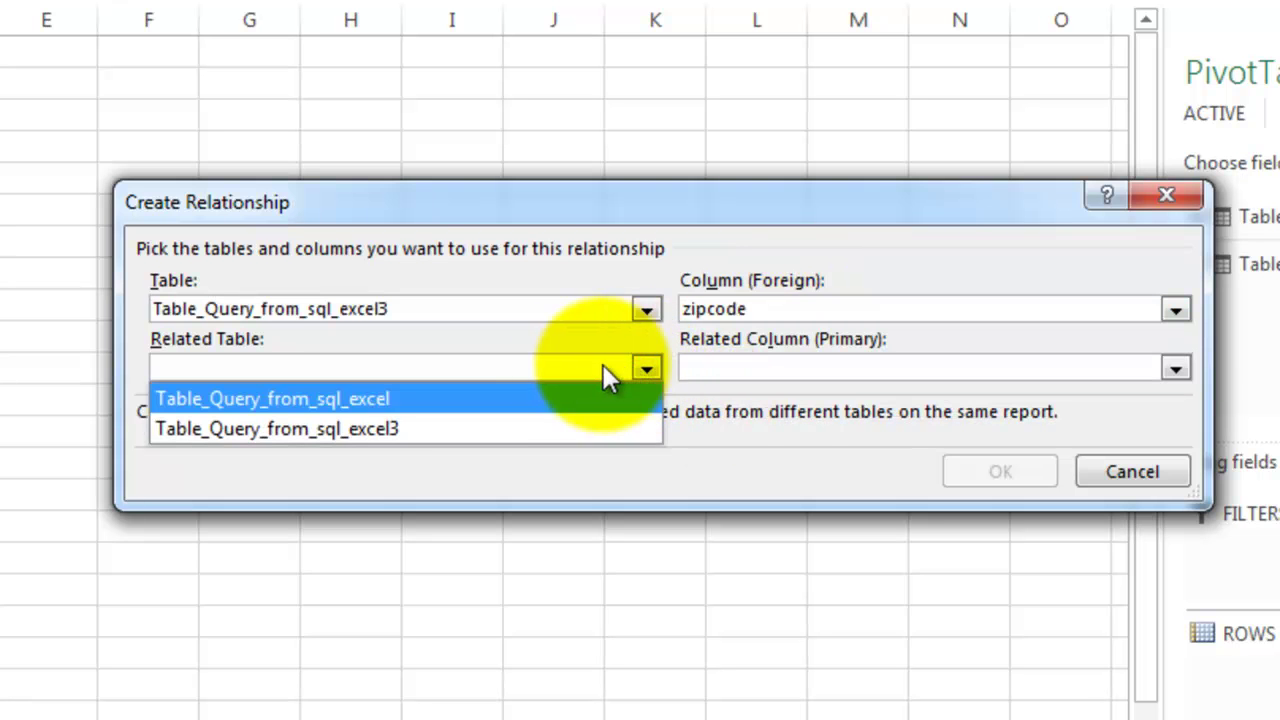
{"action": "left_click", "coordinate": [433, 400]}
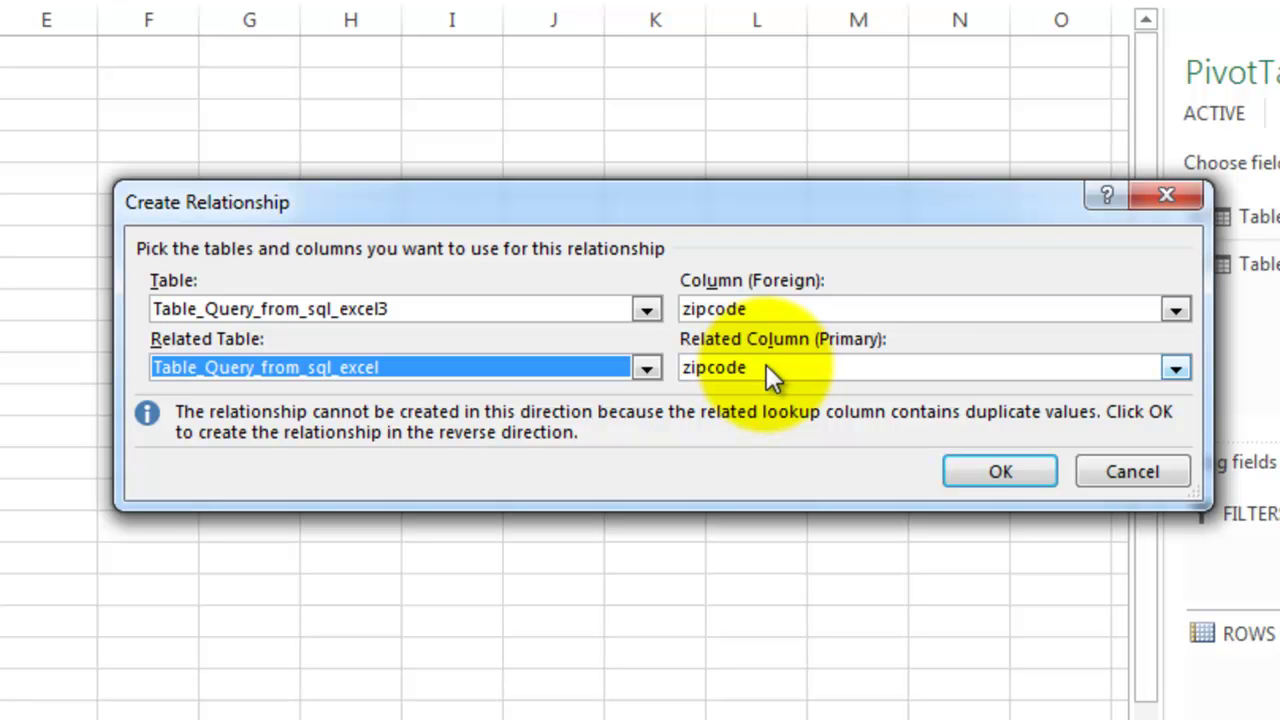
{"action": "left_click", "coordinate": [973, 473]}
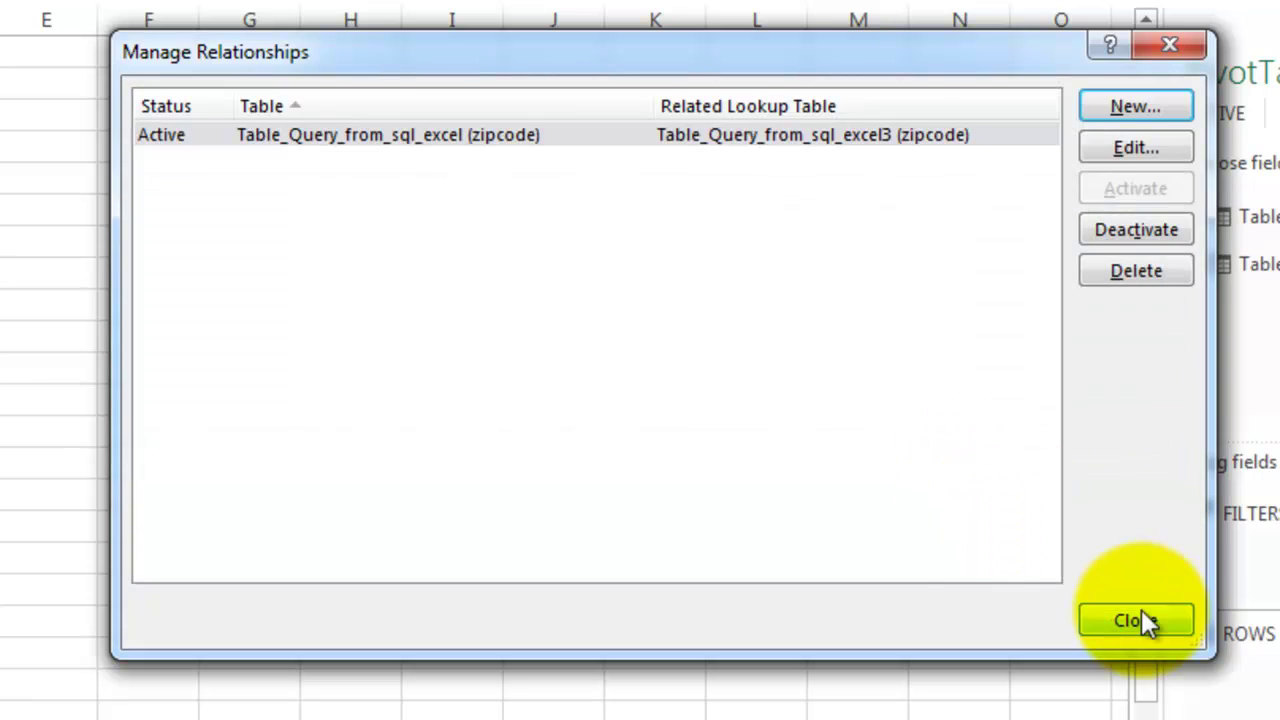
{"action": "left_click", "coordinate": [1143, 620]}
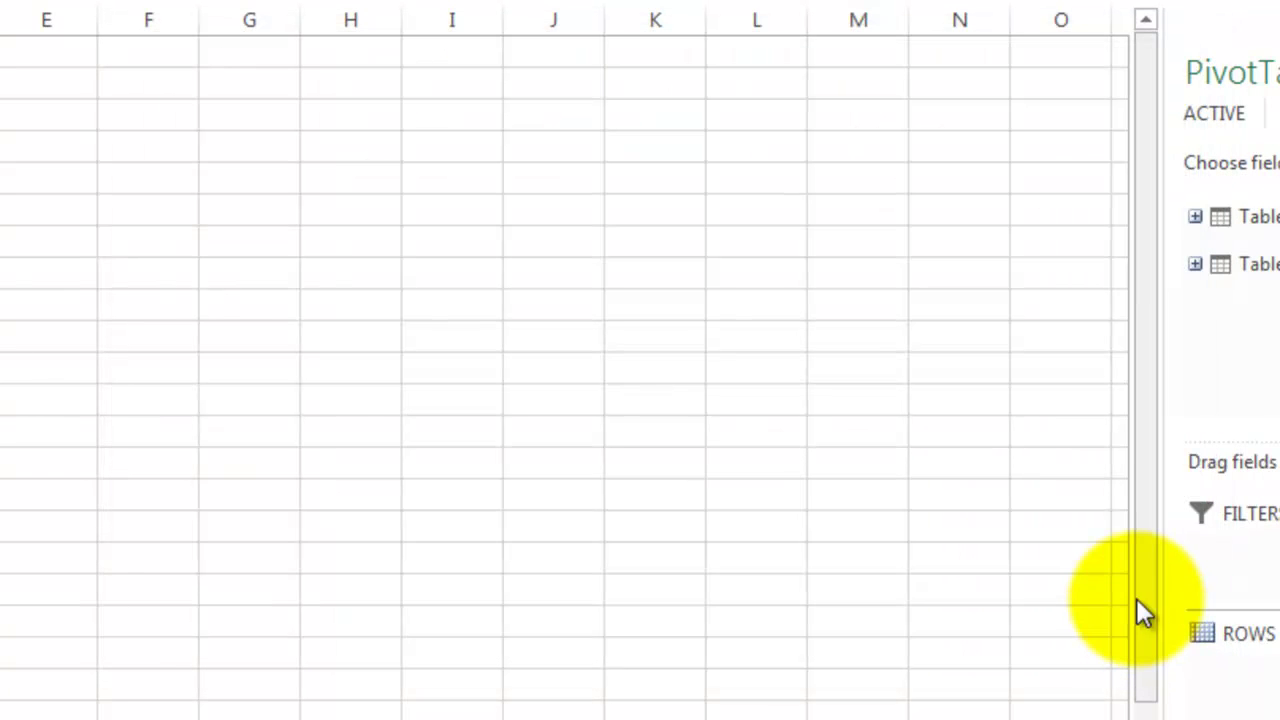
Put state in Rows, sum population and numorderlines, and sort order lines largest to smallest
{"action": "left_click", "coordinate": [1195, 264]}
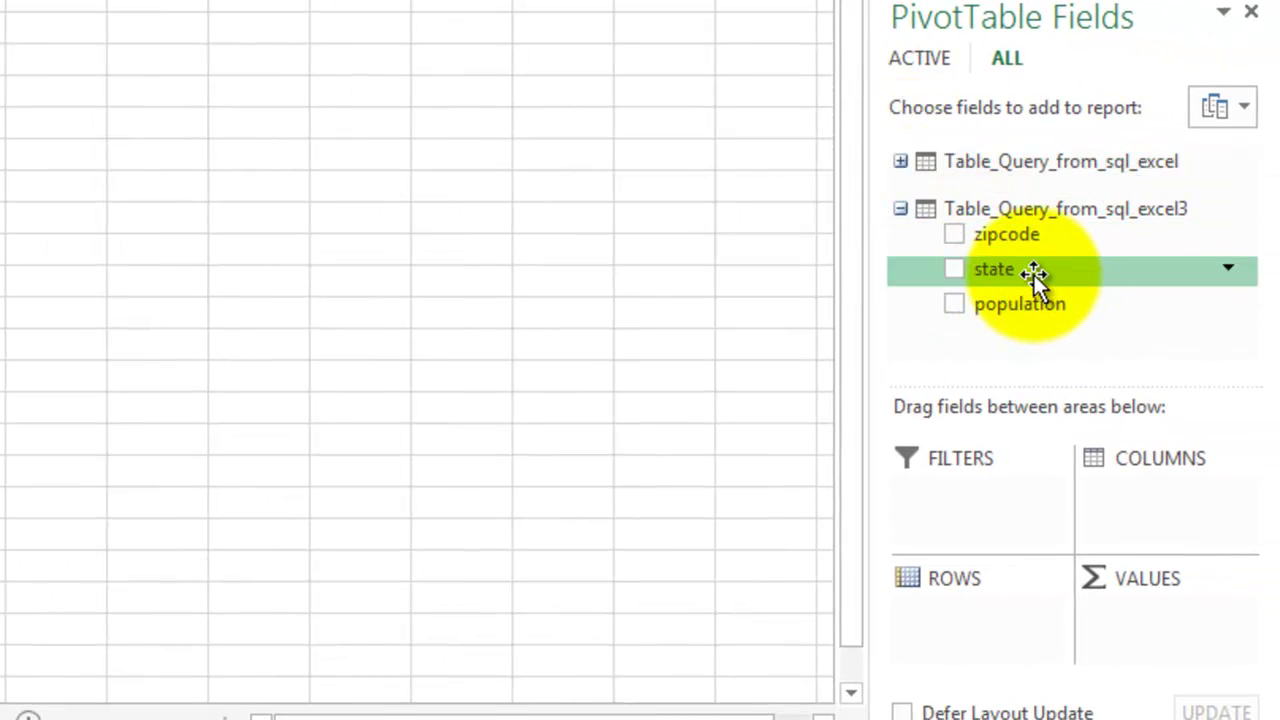
{"action": "left_click_drag", "start_coordinate": [1014, 277], "coordinate": [964, 618]}
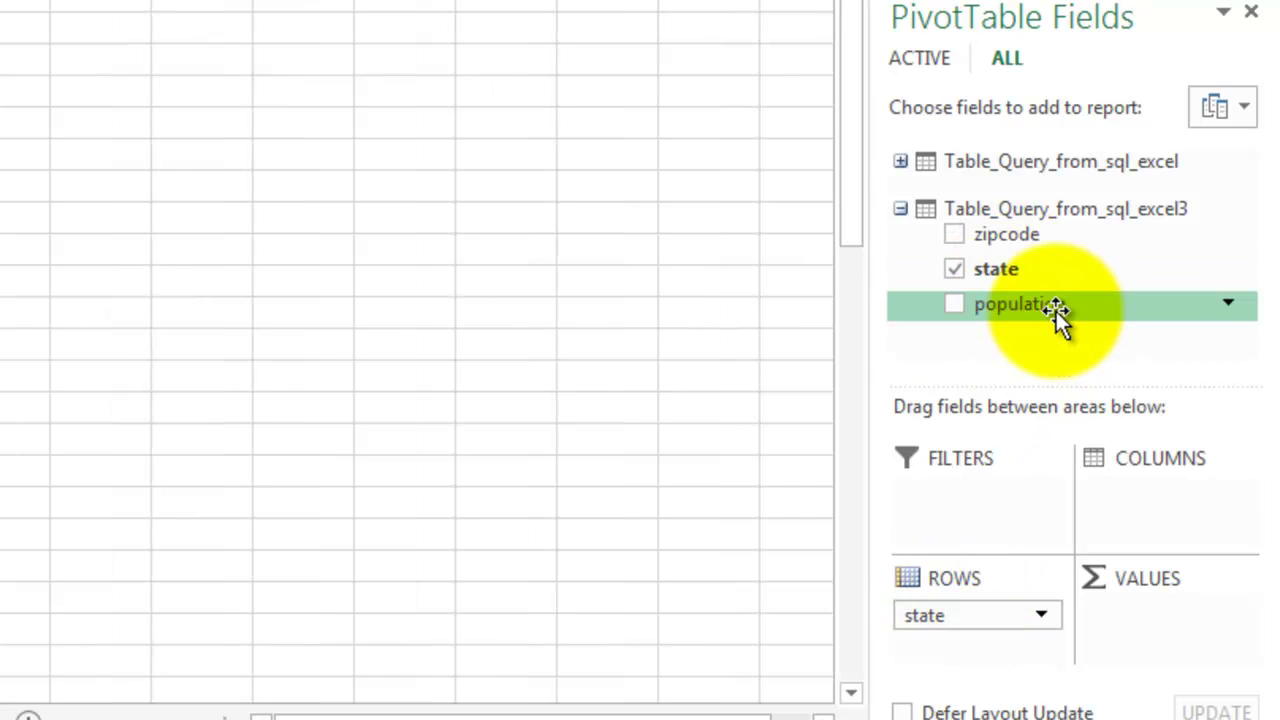
{"action": "left_click_drag", "start_coordinate": [1049, 308], "coordinate": [1151, 623]}
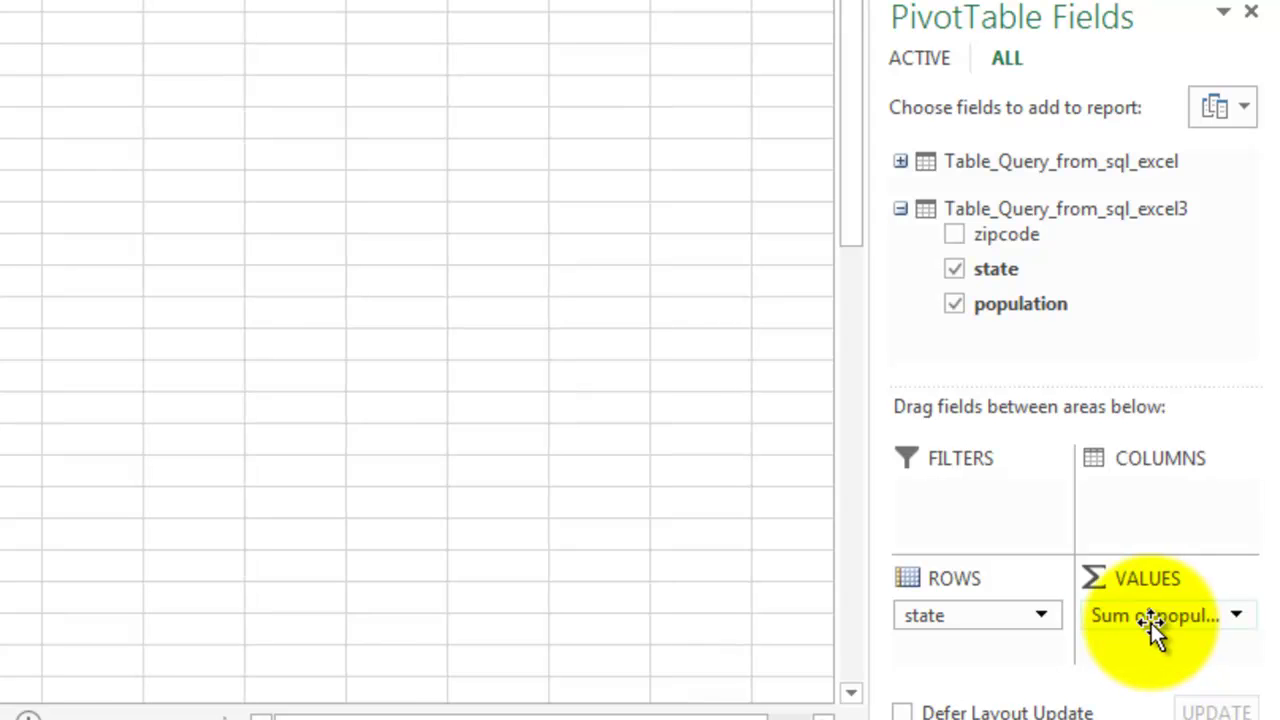
{"action": "left_click", "coordinate": [901, 161]}
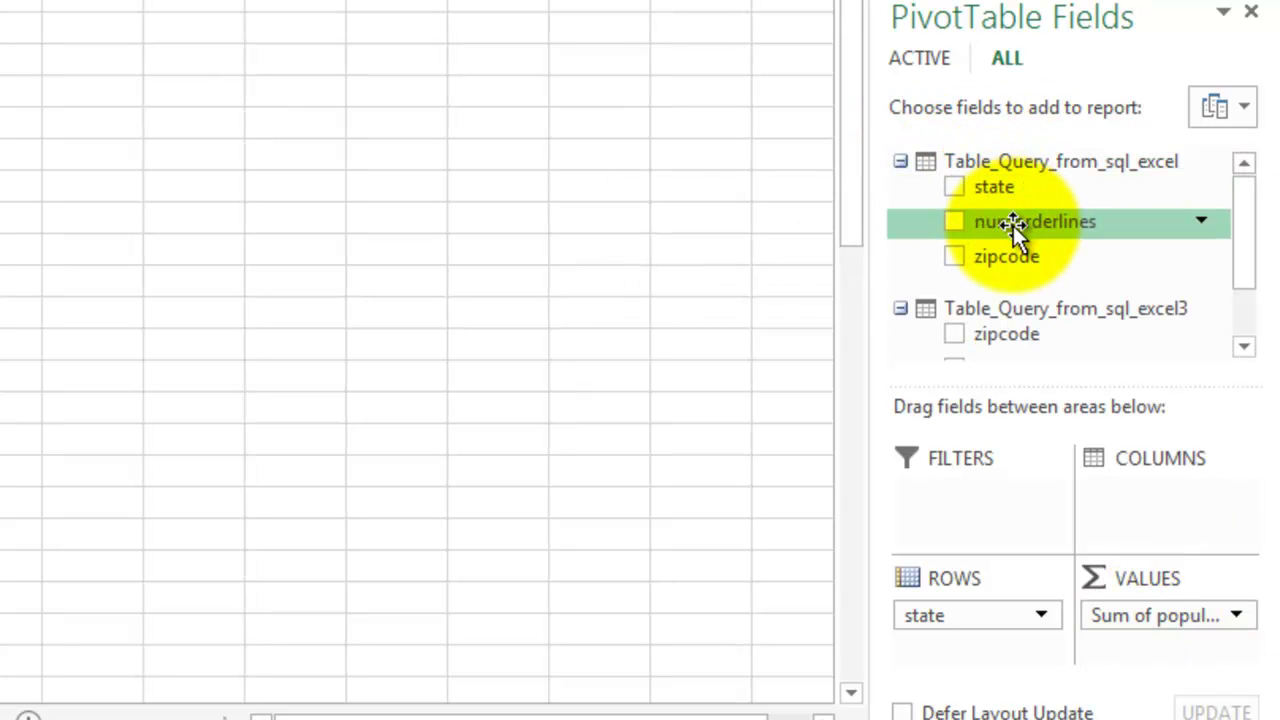
{"action": "left_click_drag", "start_coordinate": [1013, 223], "coordinate": [1163, 661]}
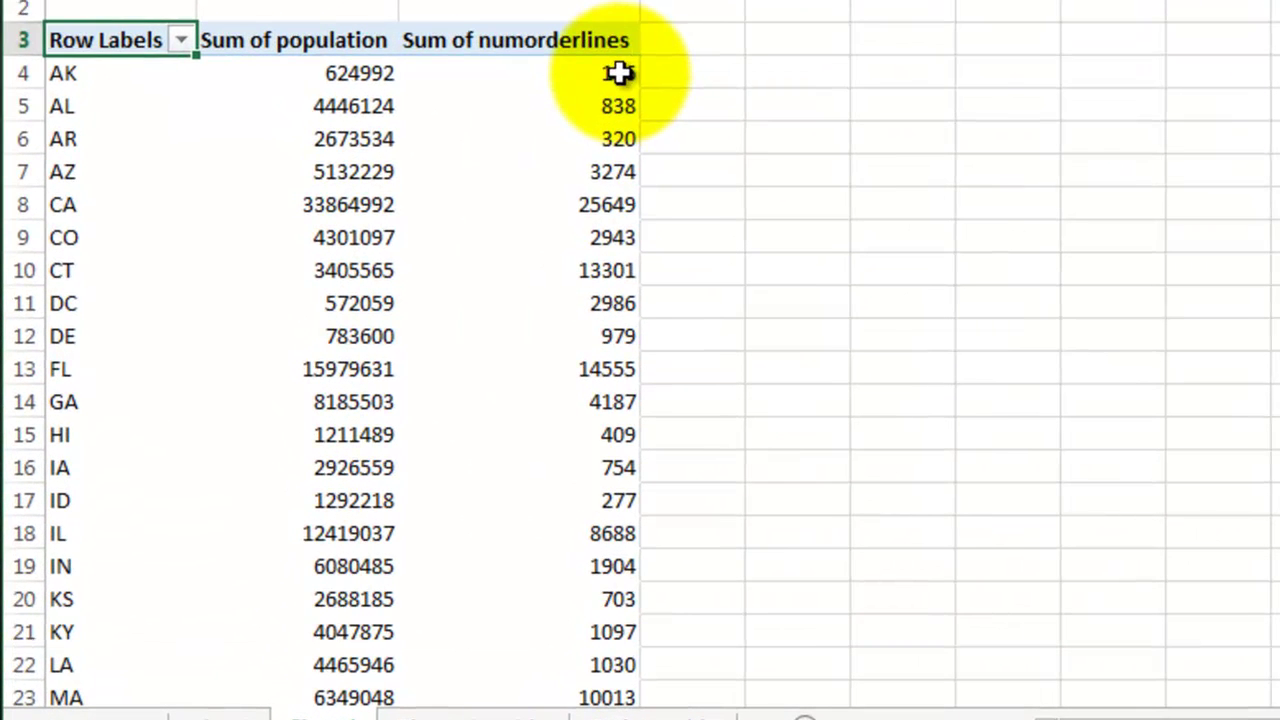
{"action": "left_click", "coordinate": [618, 73]}
{"action": "right_click", "coordinate": [619, 73]}
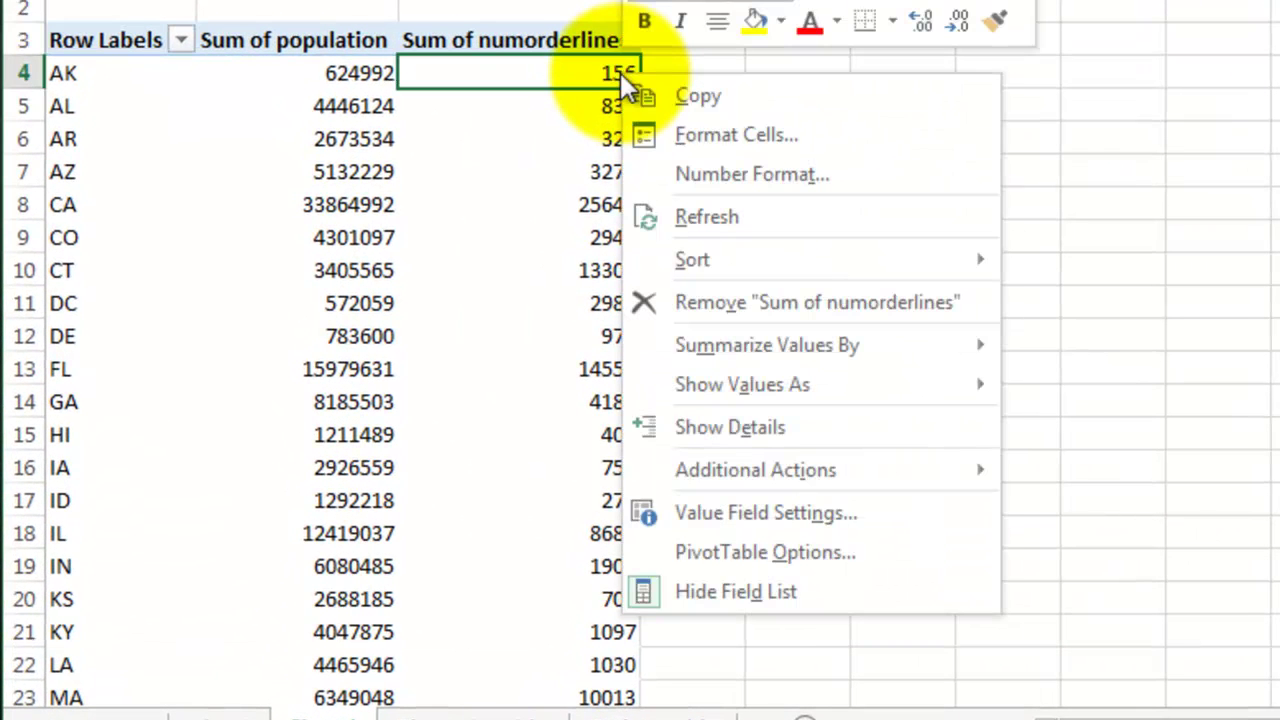
{"action": "mouse_move", "coordinate": [917, 276]}
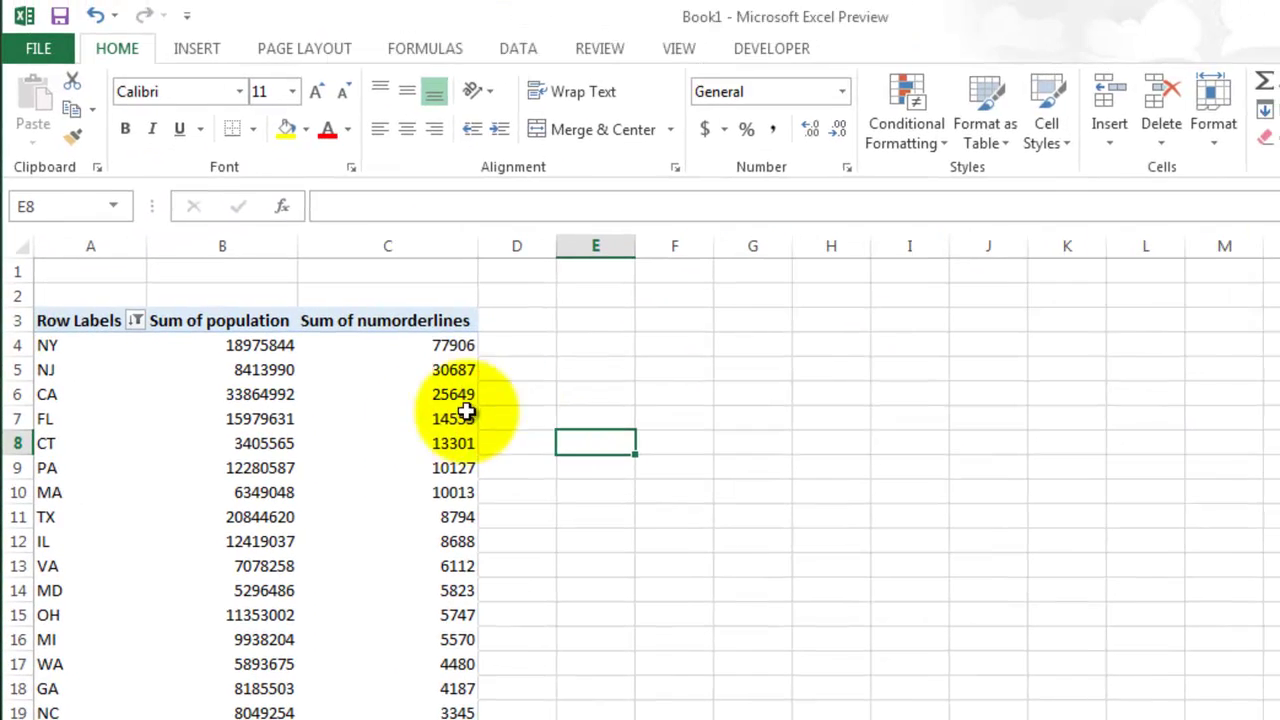
Insert a combo PivotChart: Sum of population as secondary-axis Area, Sum of numorderlines as Clustered Column
{"action": "left_click", "coordinate": [737, 247]}
{"action": "left_click", "coordinate": [440, 436]}
{"action": "left_click", "coordinate": [197, 48]}
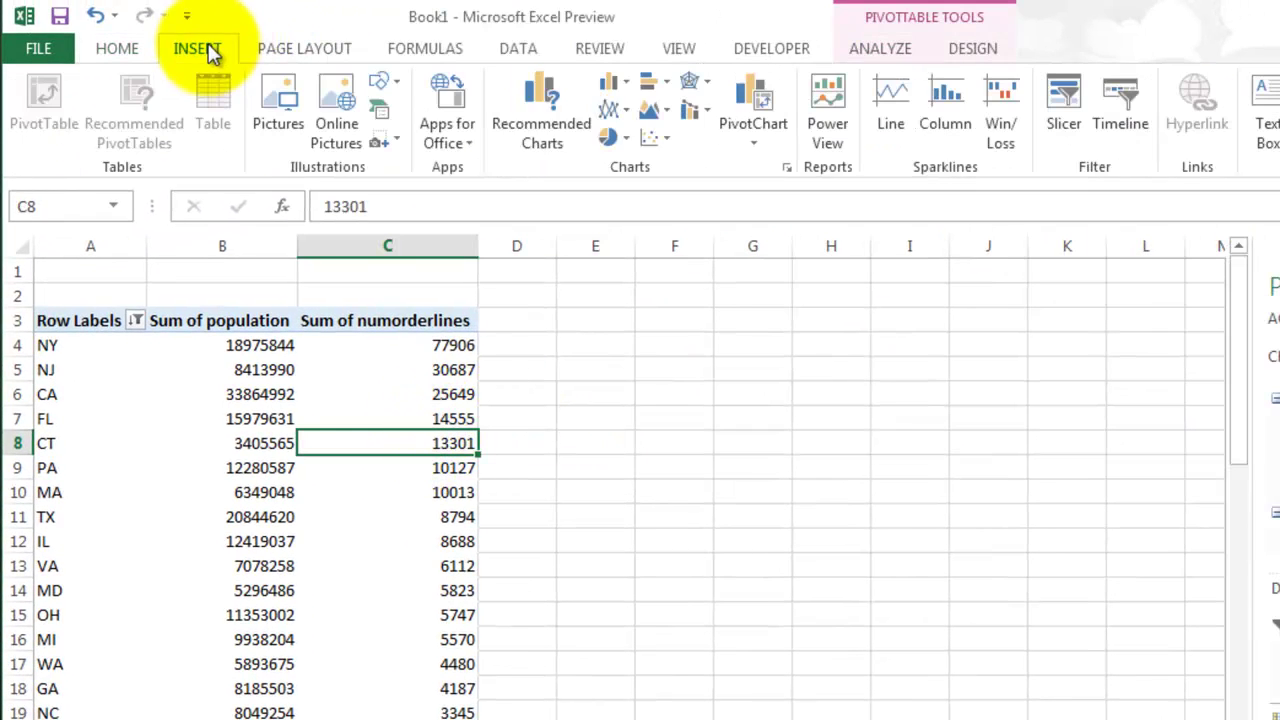
{"action": "left_click", "coordinate": [555, 130]}
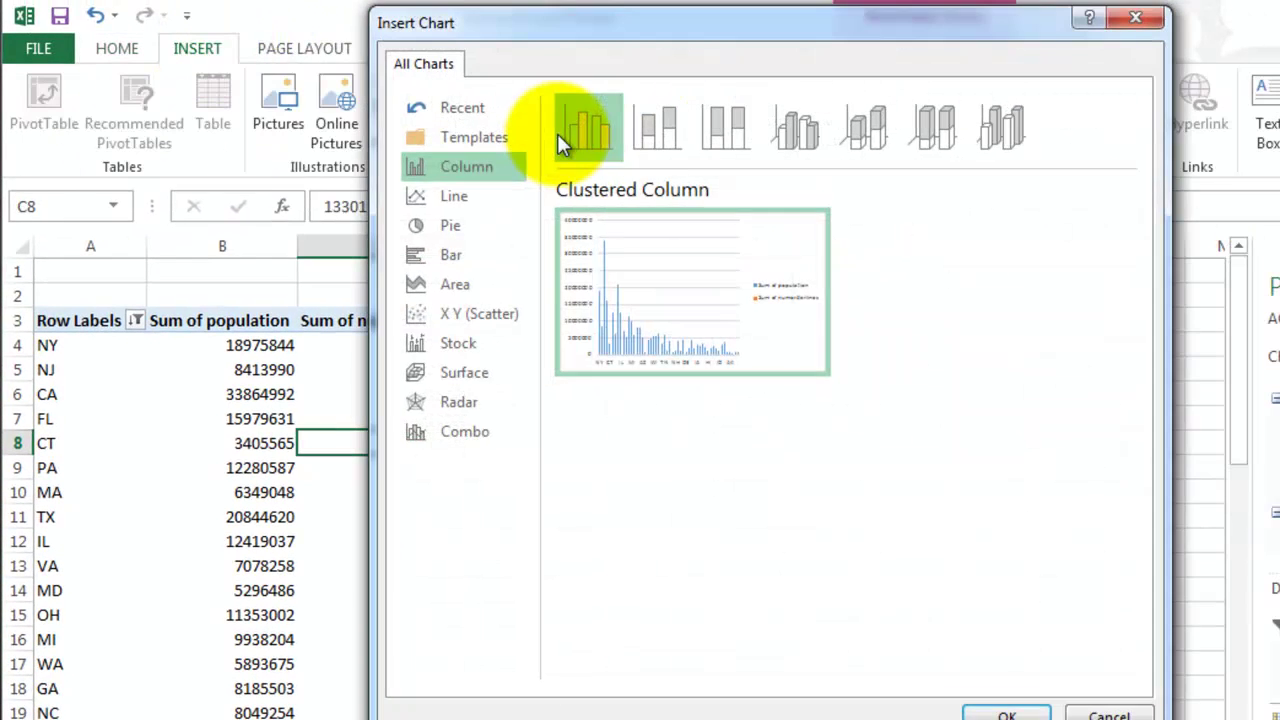
{"action": "left_click", "coordinate": [485, 438]}
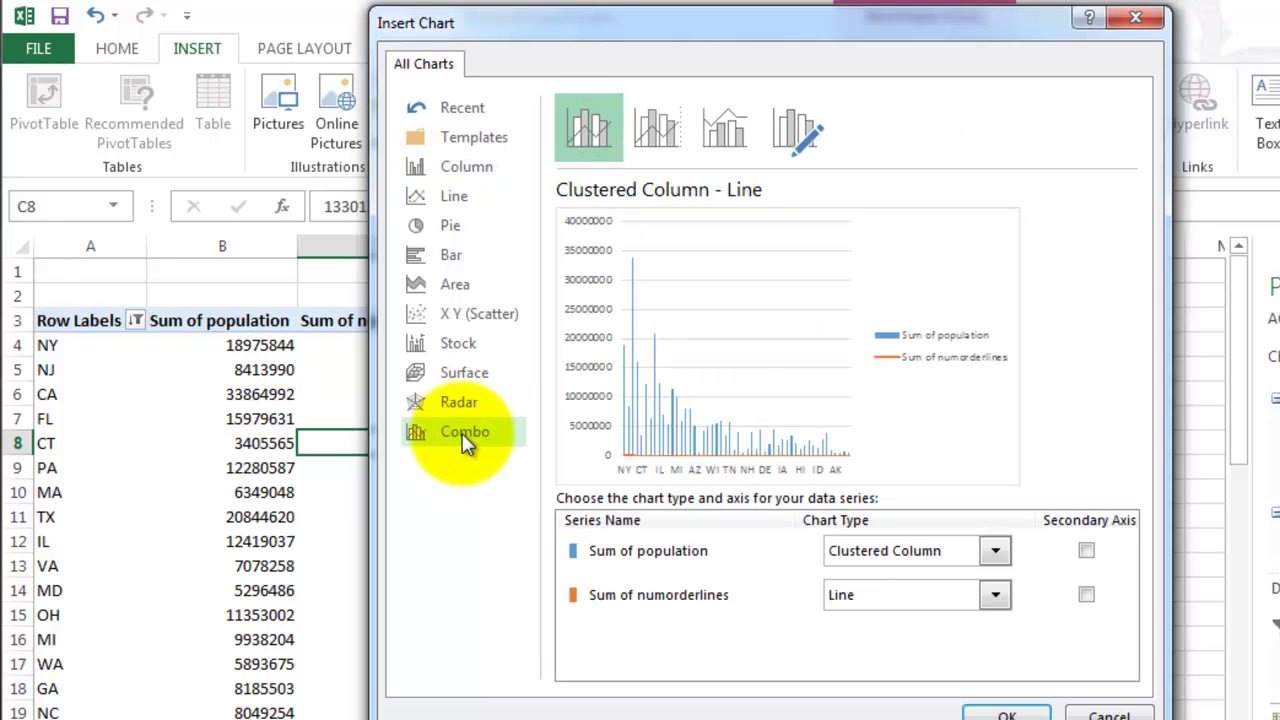
{"action": "left_click", "coordinate": [1085, 551]}
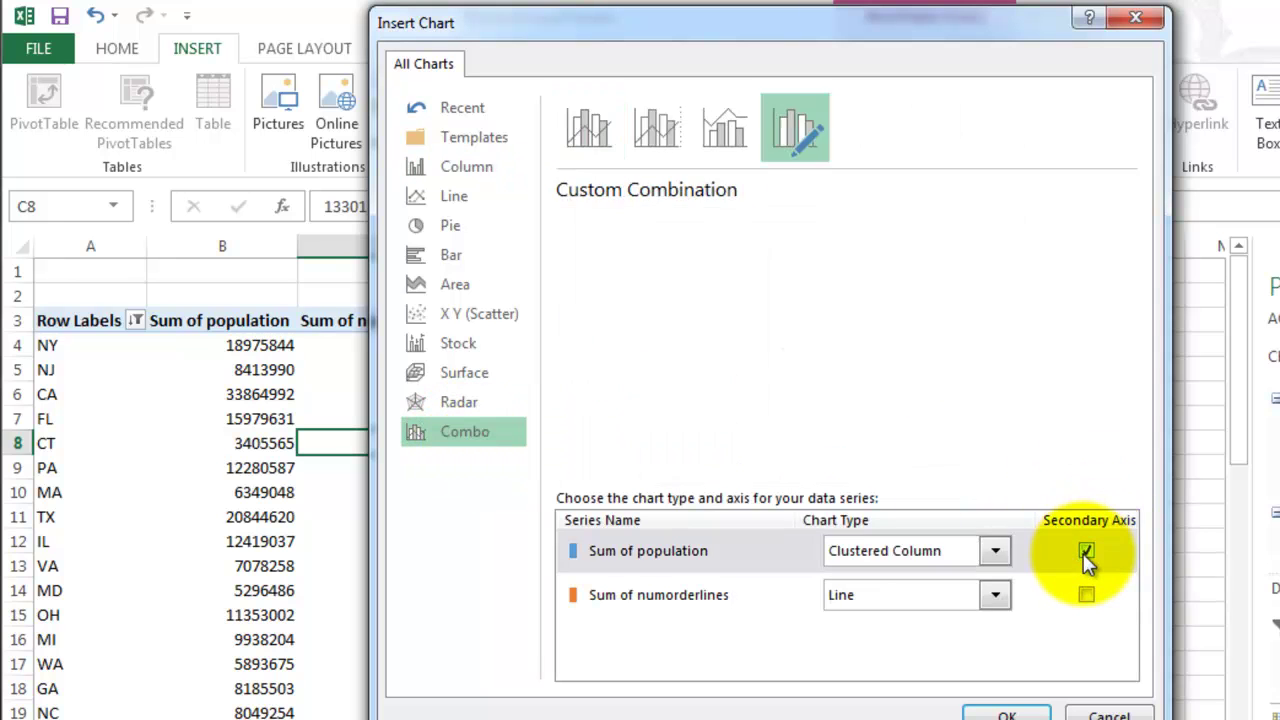
{"action": "left_click", "coordinate": [1000, 548]}
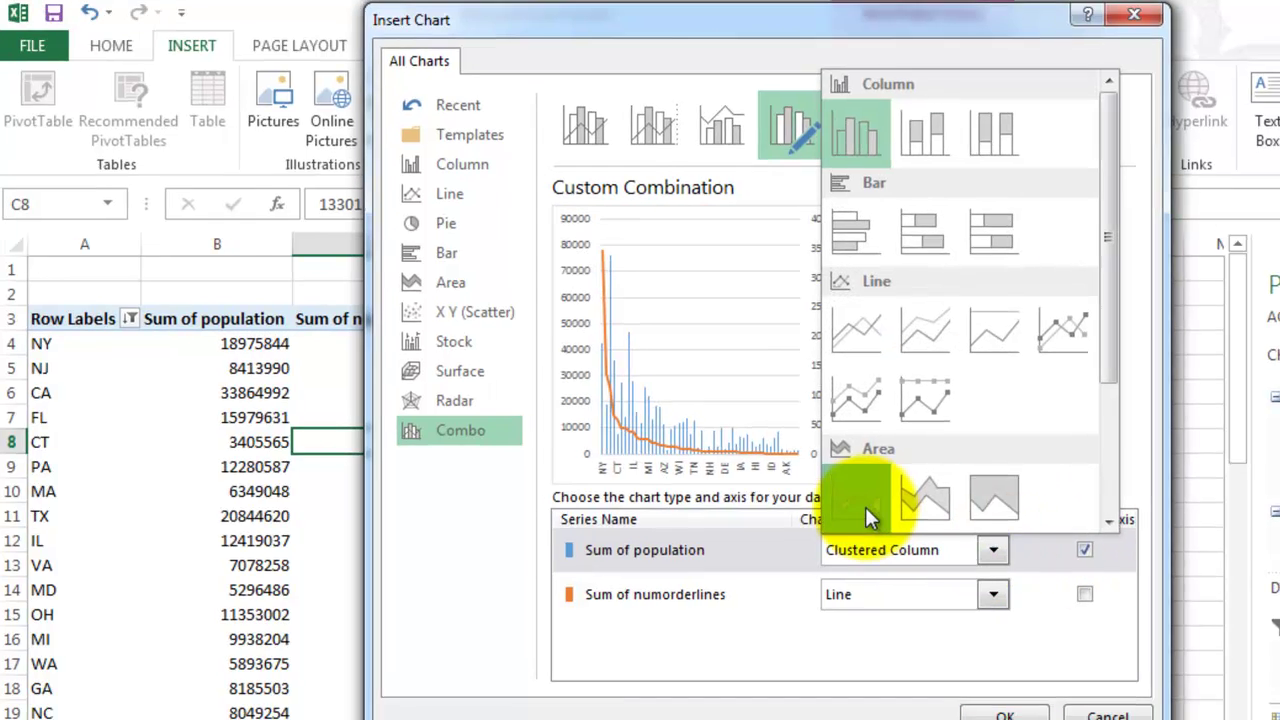
{"action": "left_click", "coordinate": [866, 506]}
{"action": "left_click", "coordinate": [642, 572]}
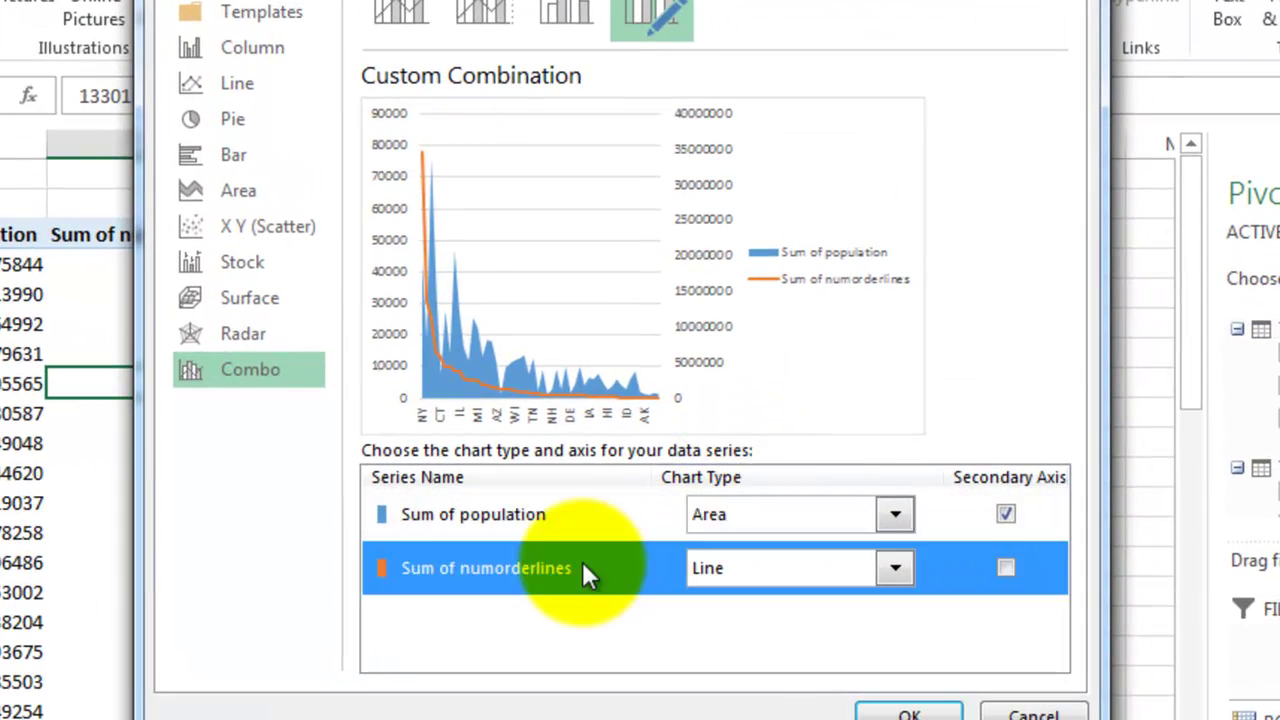
{"action": "left_click", "coordinate": [896, 569]}
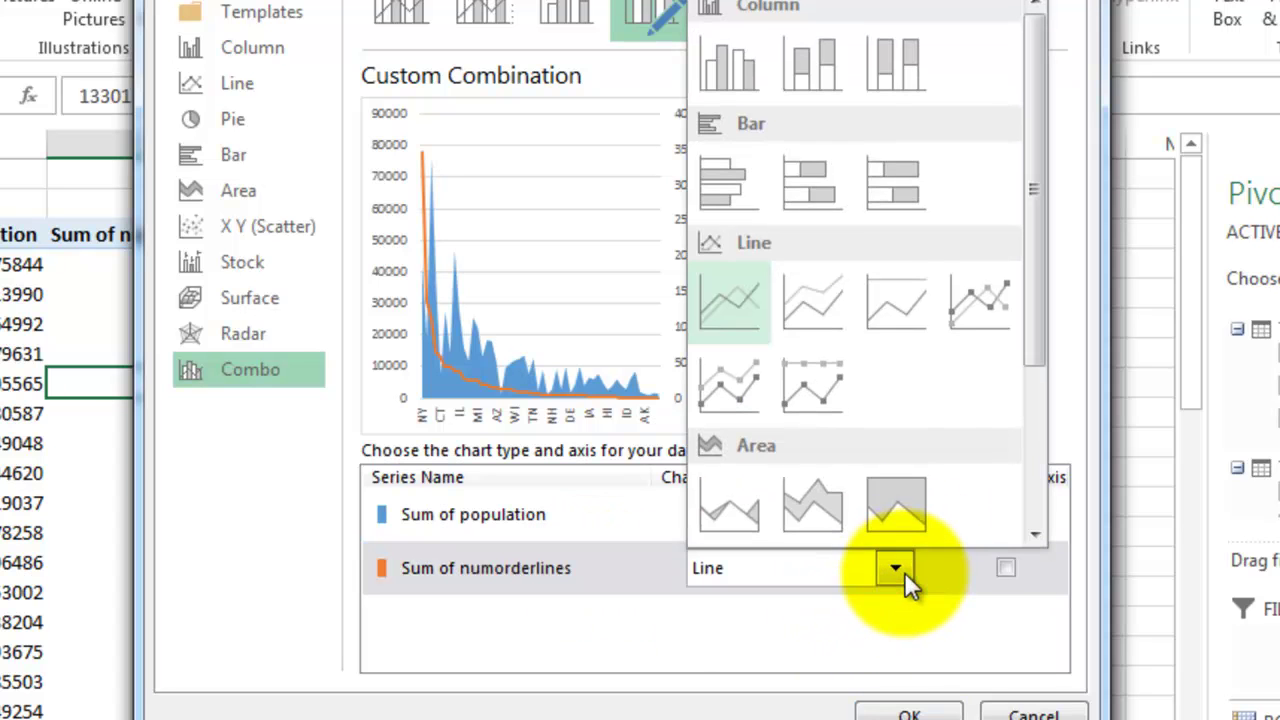
{"action": "left_click", "coordinate": [749, 72]}
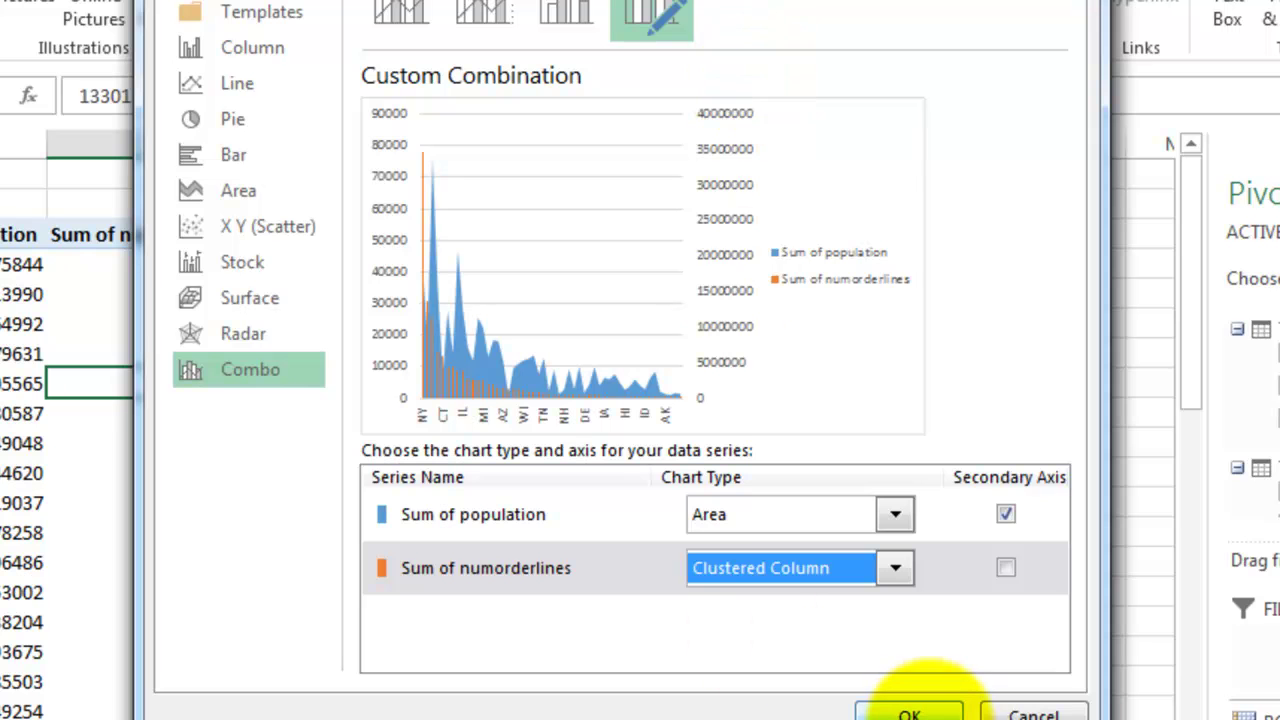
{"action": "left_click", "coordinate": [912, 714]}
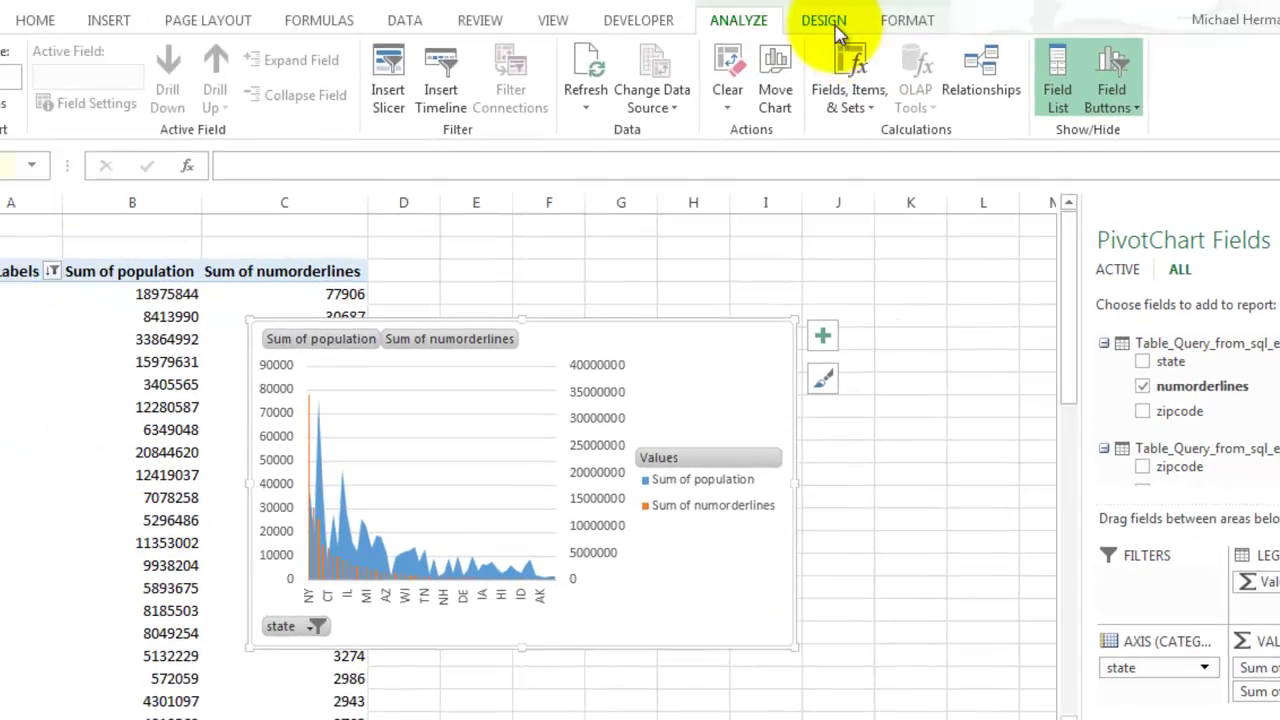
Apply a Quick Layout with a bottom legend, hide all field buttons, and delete the chart title
{"action": "left_click", "coordinate": [838, 30]}
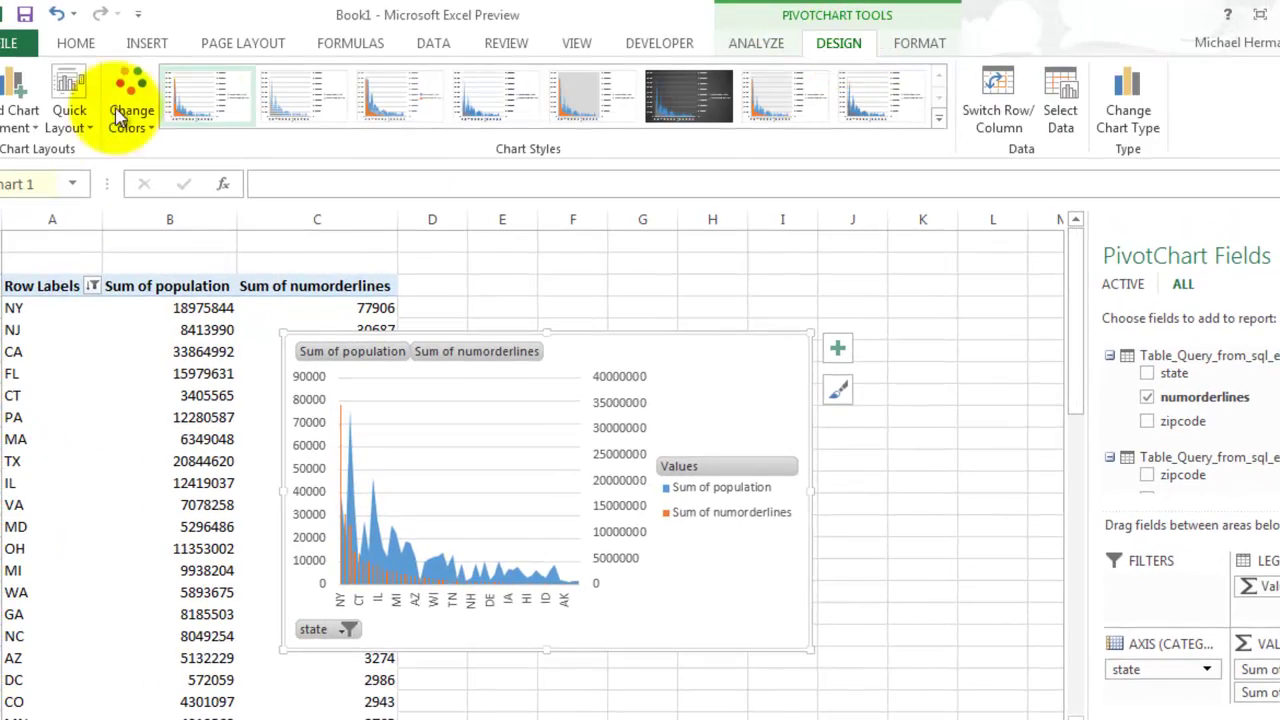
{"action": "left_click", "coordinate": [15, 103]}
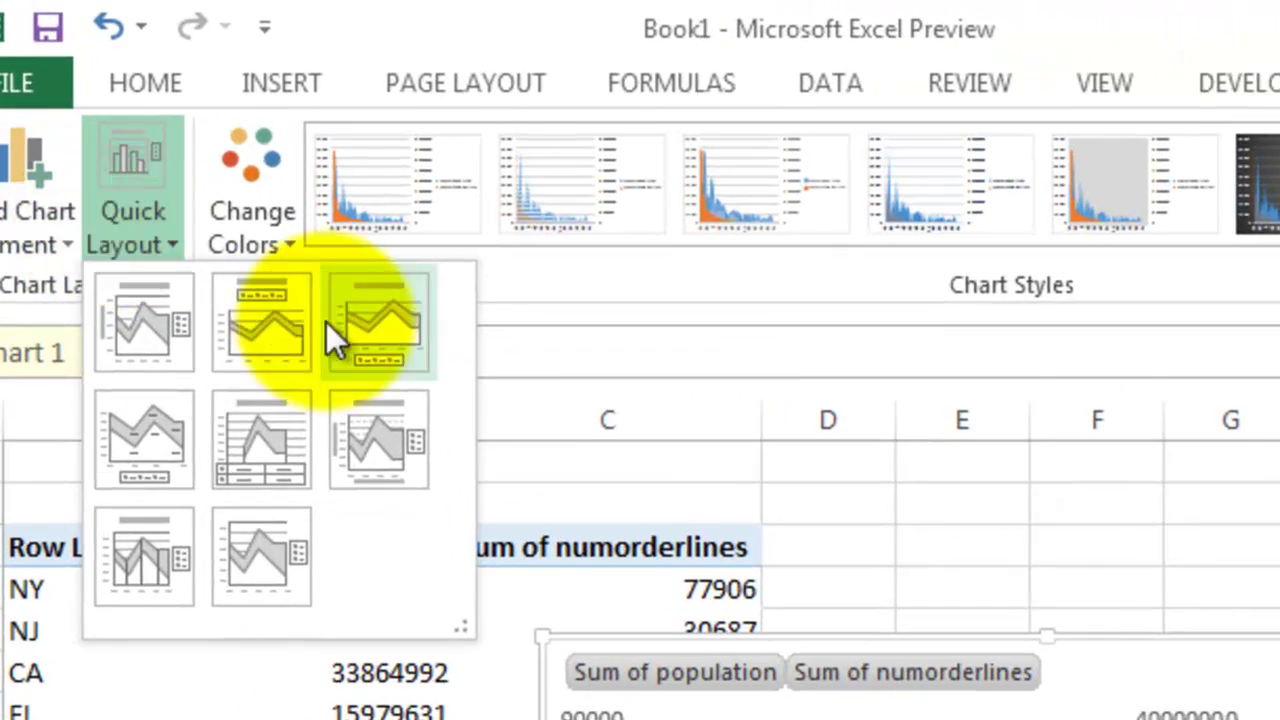
{"action": "left_click", "coordinate": [185, 172]}
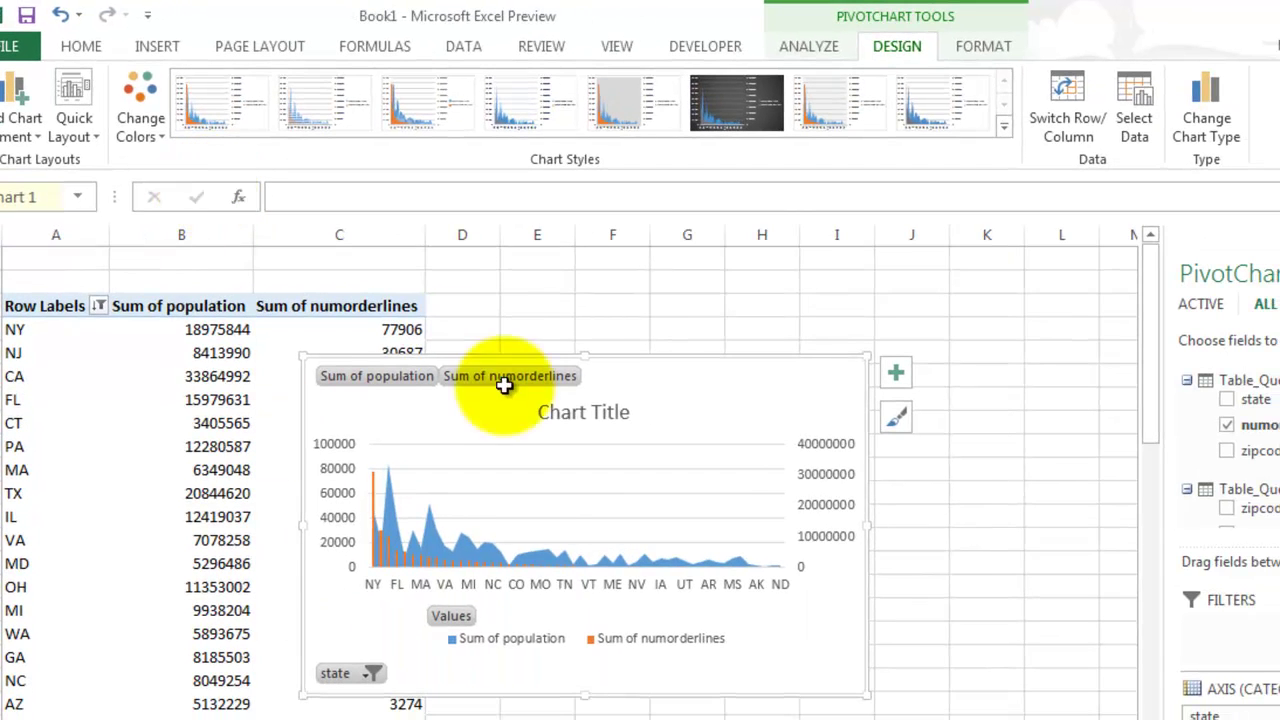
{"action": "right_click", "coordinate": [625, 512]}
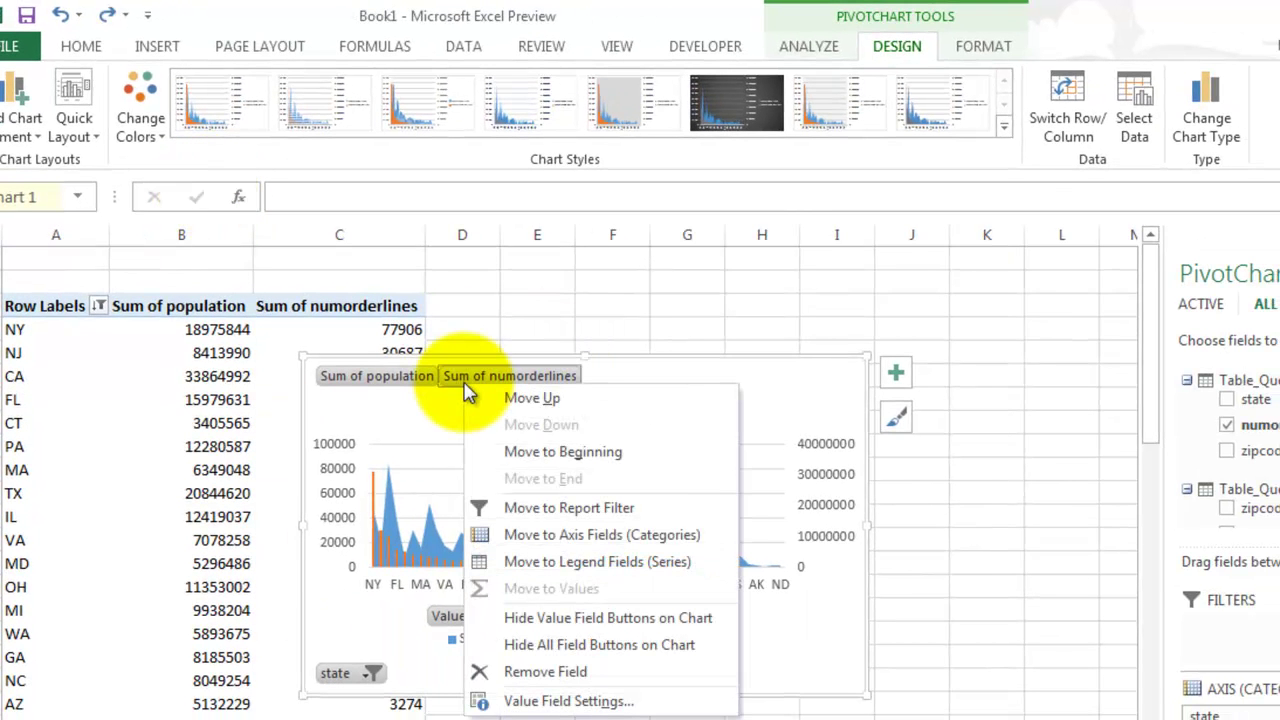
{"action": "left_click", "coordinate": [599, 645]}
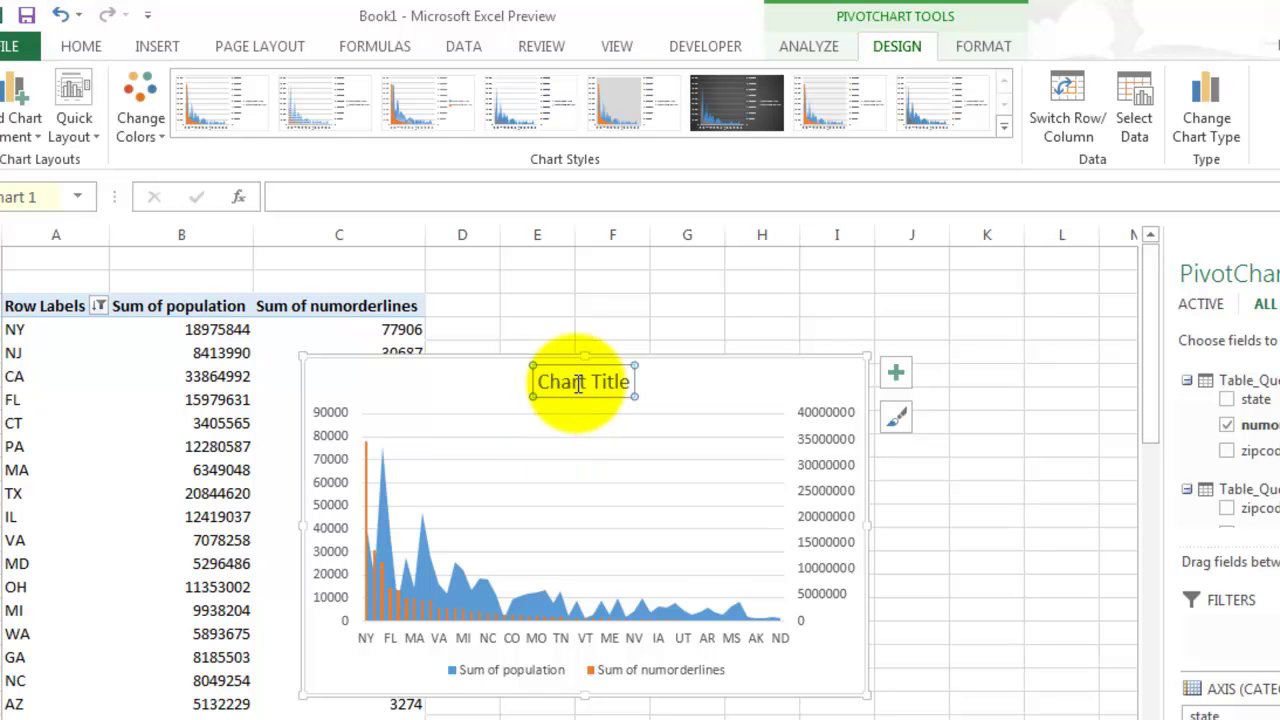
{"action": "key", "text": "Delete"}
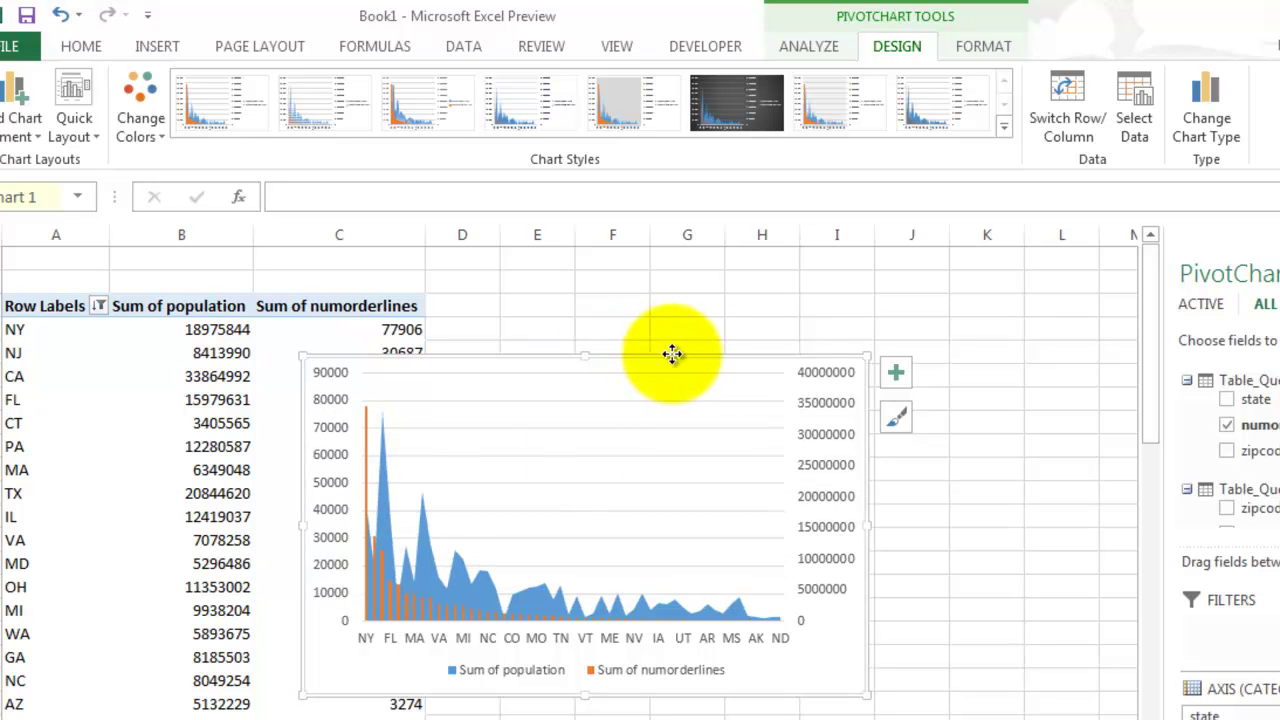
Move the chart beside the pivot table and enlarge it toward column N
{"action": "left_click_drag", "start_coordinate": [672, 354], "coordinate": [780, 306]}
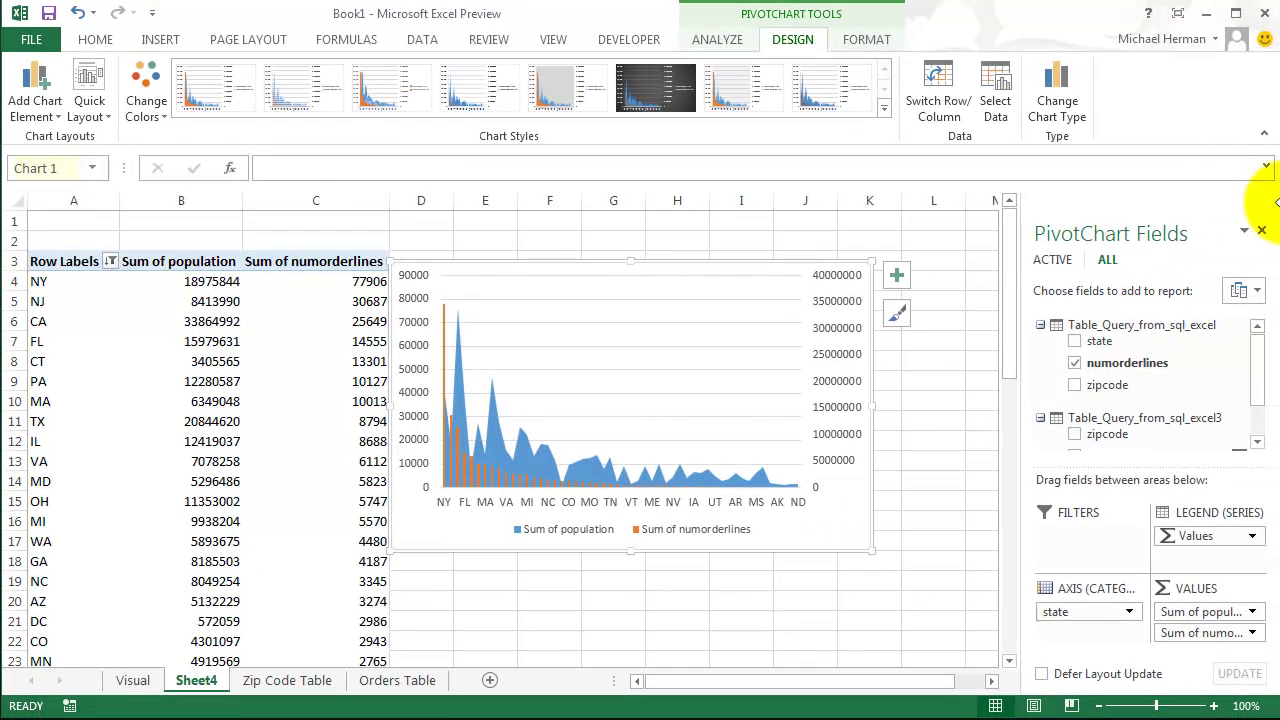
{"action": "left_click", "coordinate": [1263, 231]}
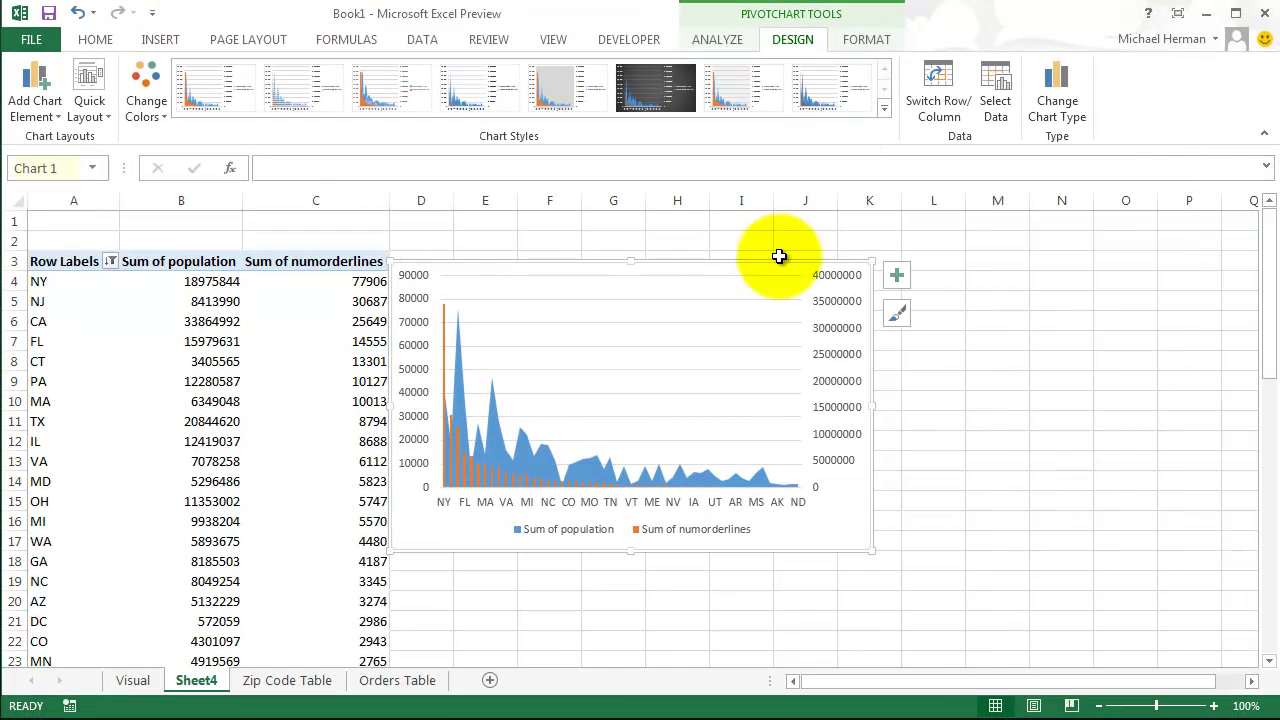
{"action": "left_click_drag", "start_coordinate": [775, 253], "coordinate": [782, 224]}
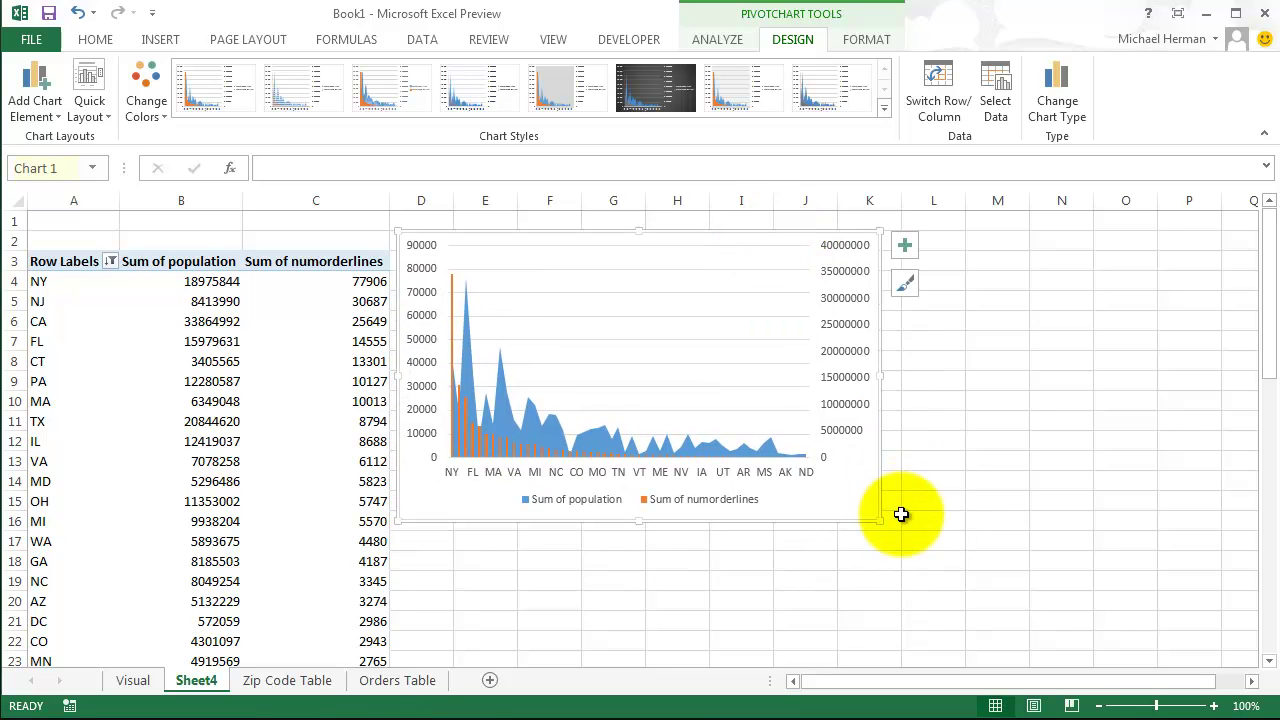
{"action": "left_click_drag", "start_coordinate": [883, 523], "coordinate": [1146, 648]}
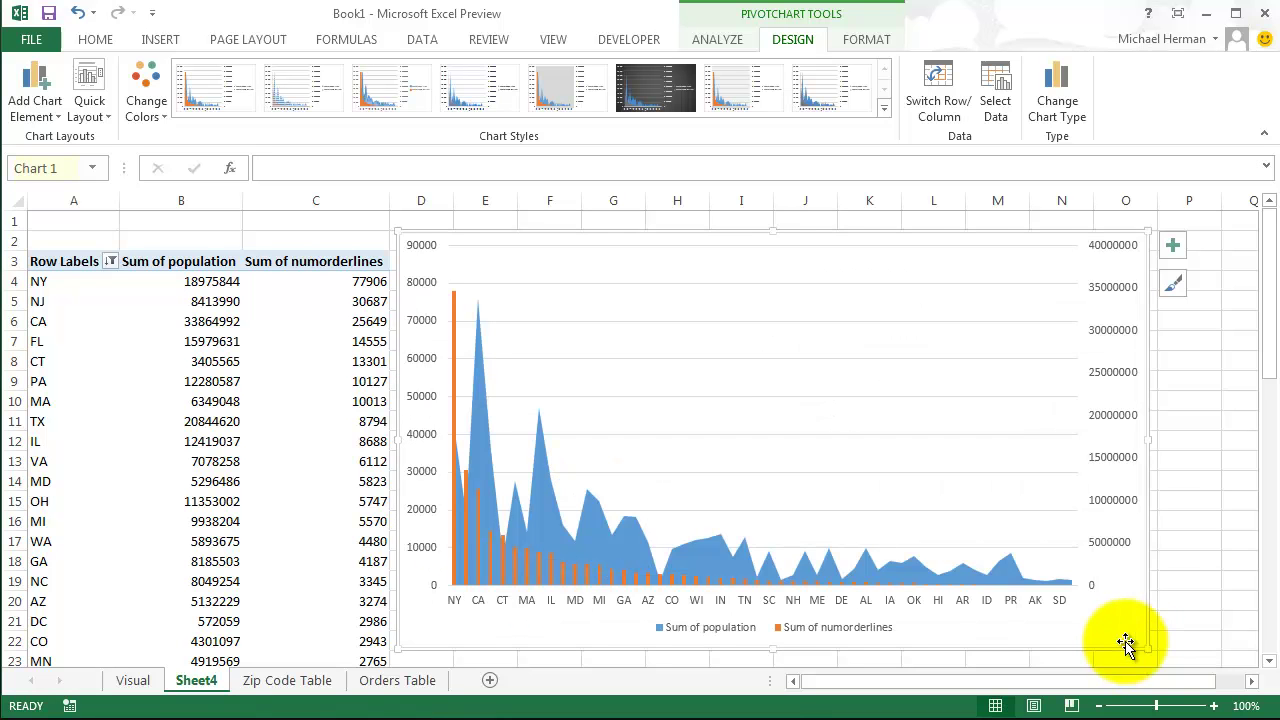
Filter the pivot to keep only the 22 selected states, NY through MO (rows 4–25)
{"action": "left_click", "coordinate": [40, 281]}
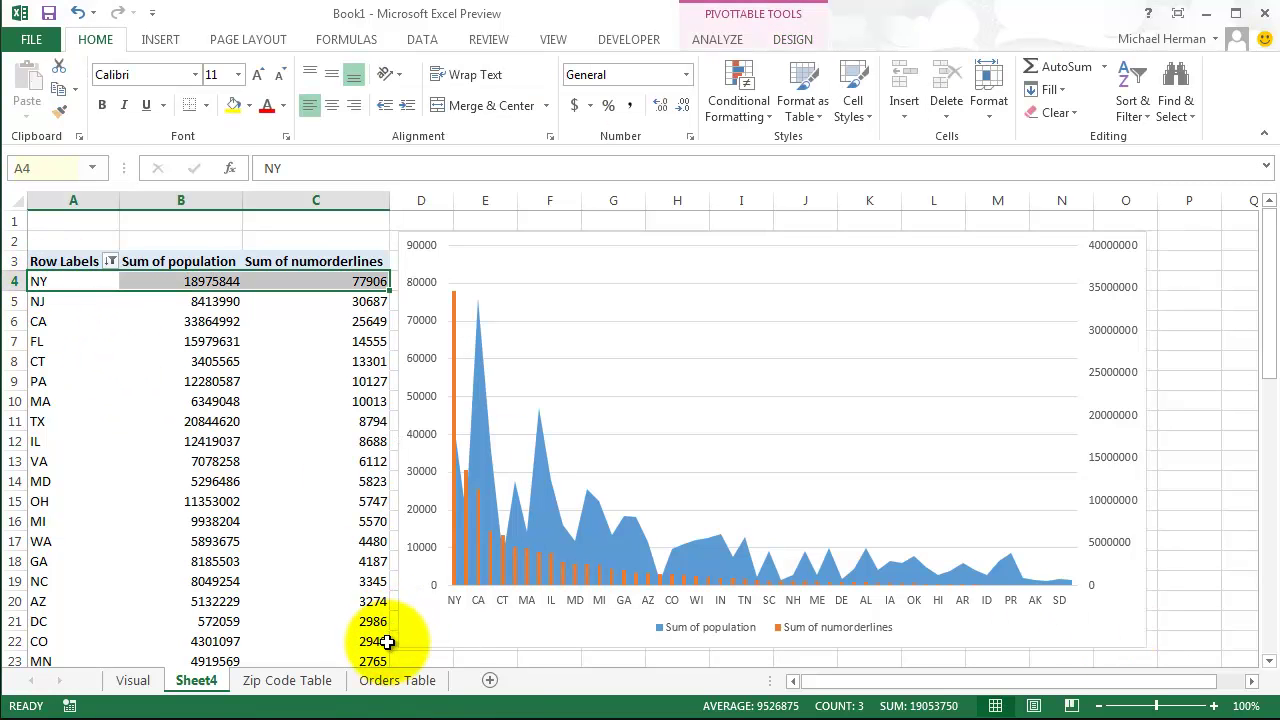
{"action": "mouse_move", "coordinate": [376, 644]}
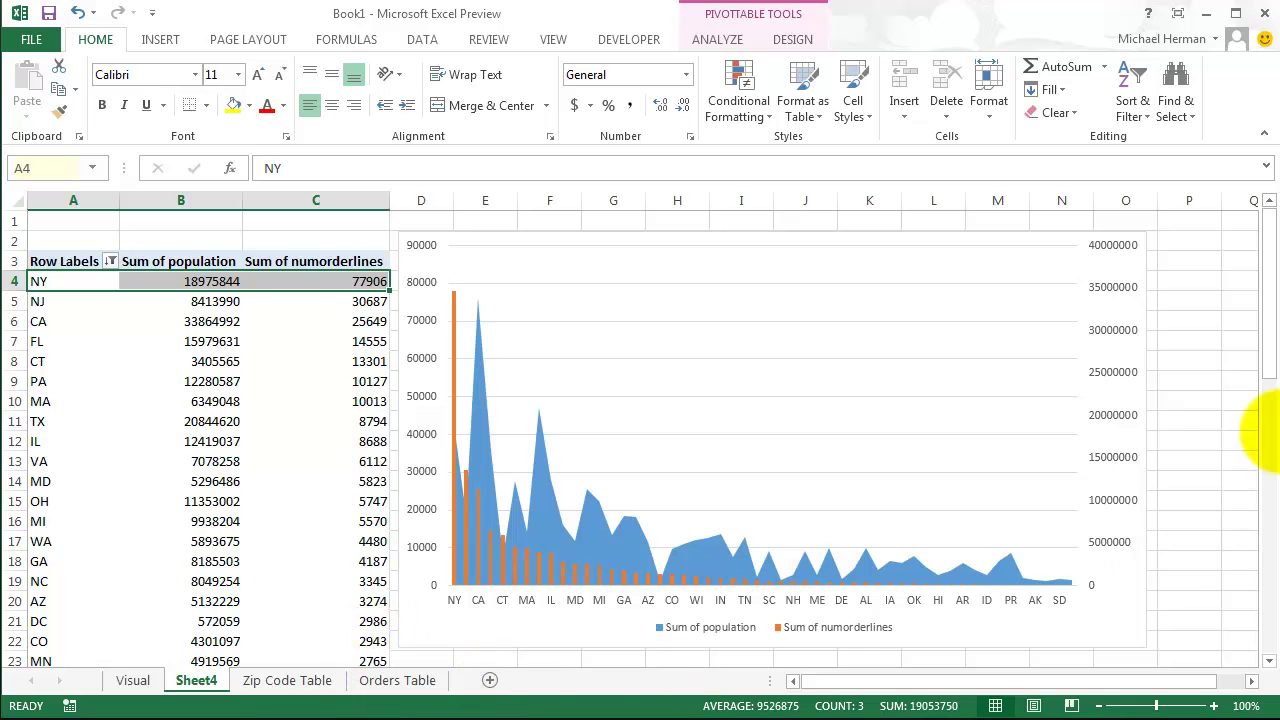
{"action": "left_click_drag", "start_coordinate": [1269, 352], "coordinate": [1261, 368]}
{"action": "left_click", "coordinate": [380, 643], "text": "shift"}
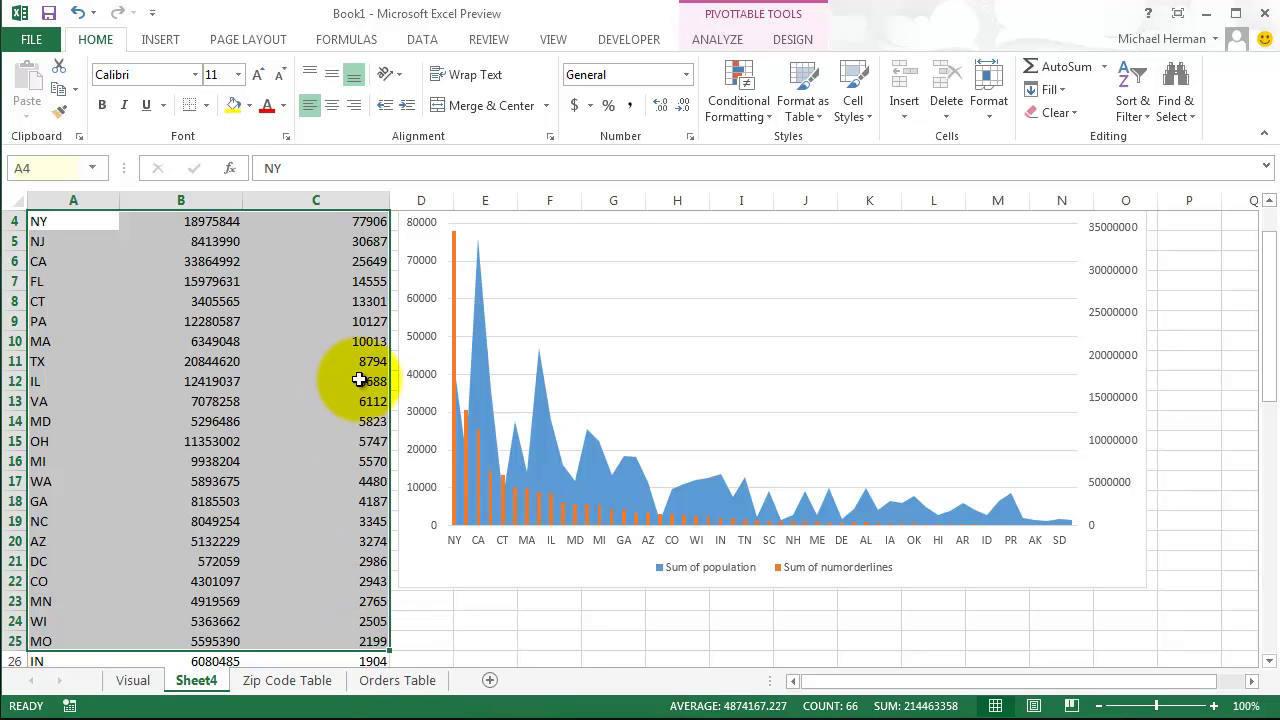
{"action": "right_click", "coordinate": [306, 362]}
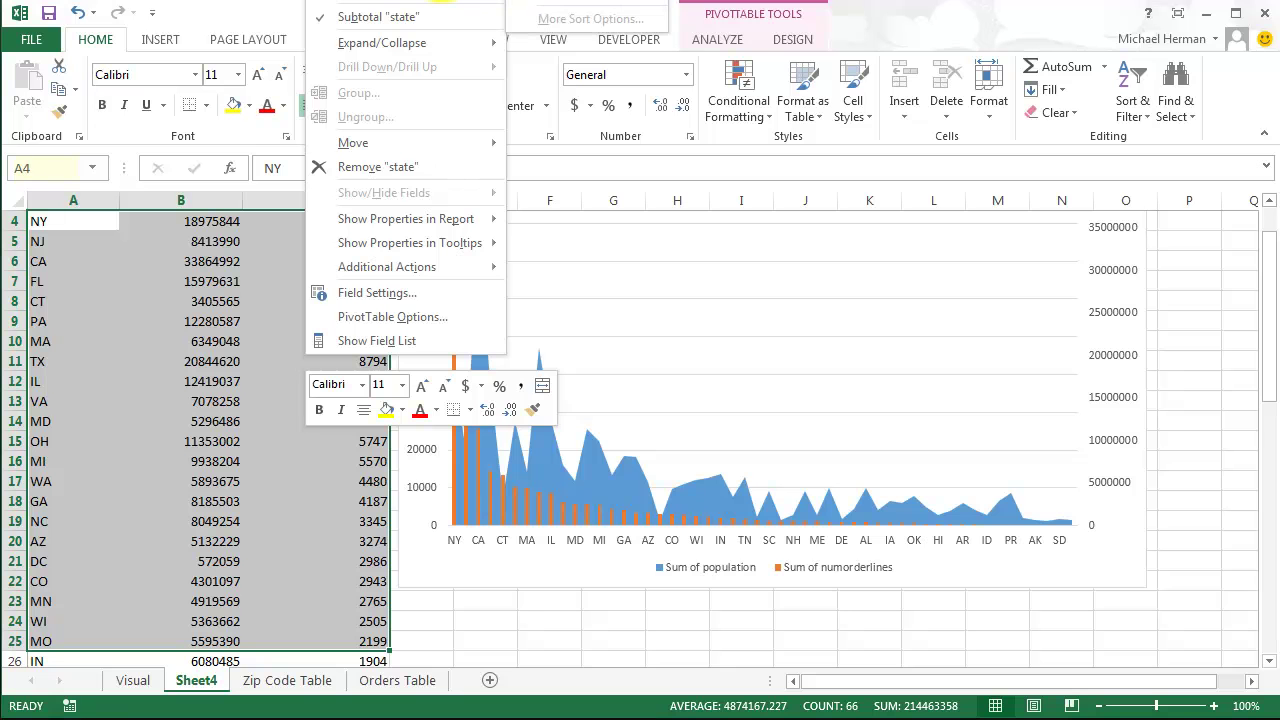
{"action": "mouse_move", "coordinate": [450, 2]}
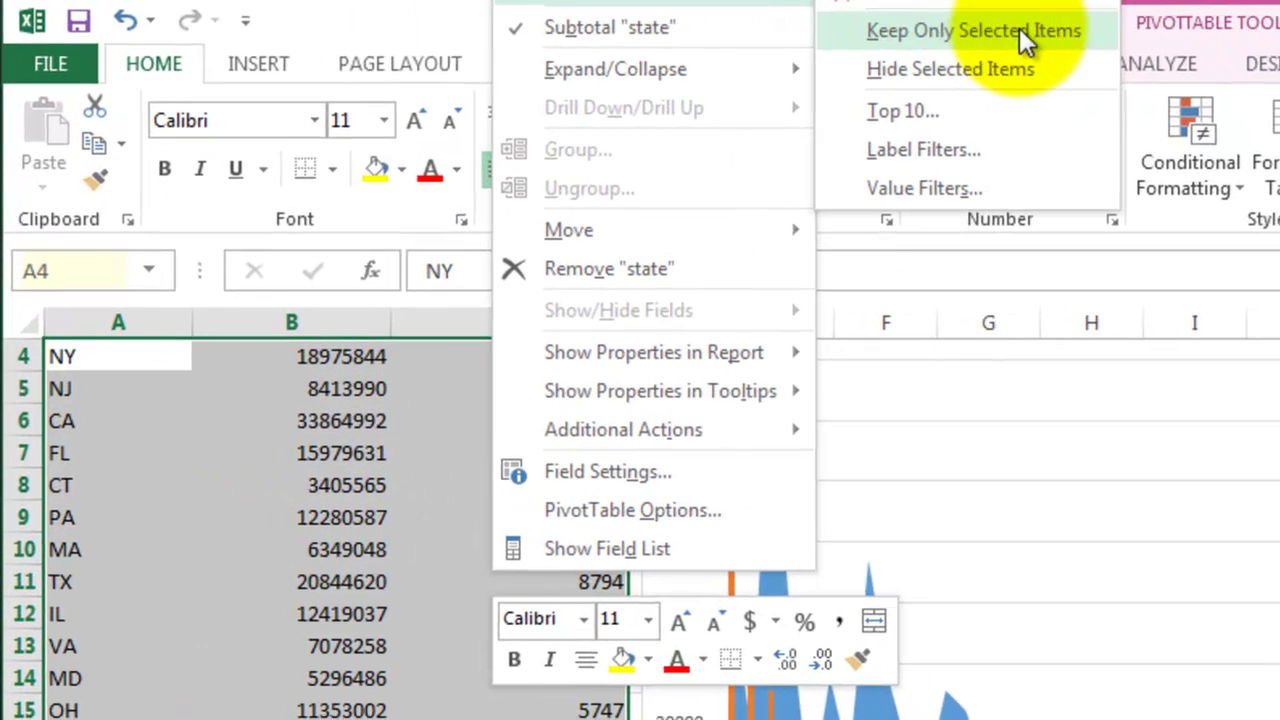
{"action": "left_click", "coordinate": [1020, 32]}
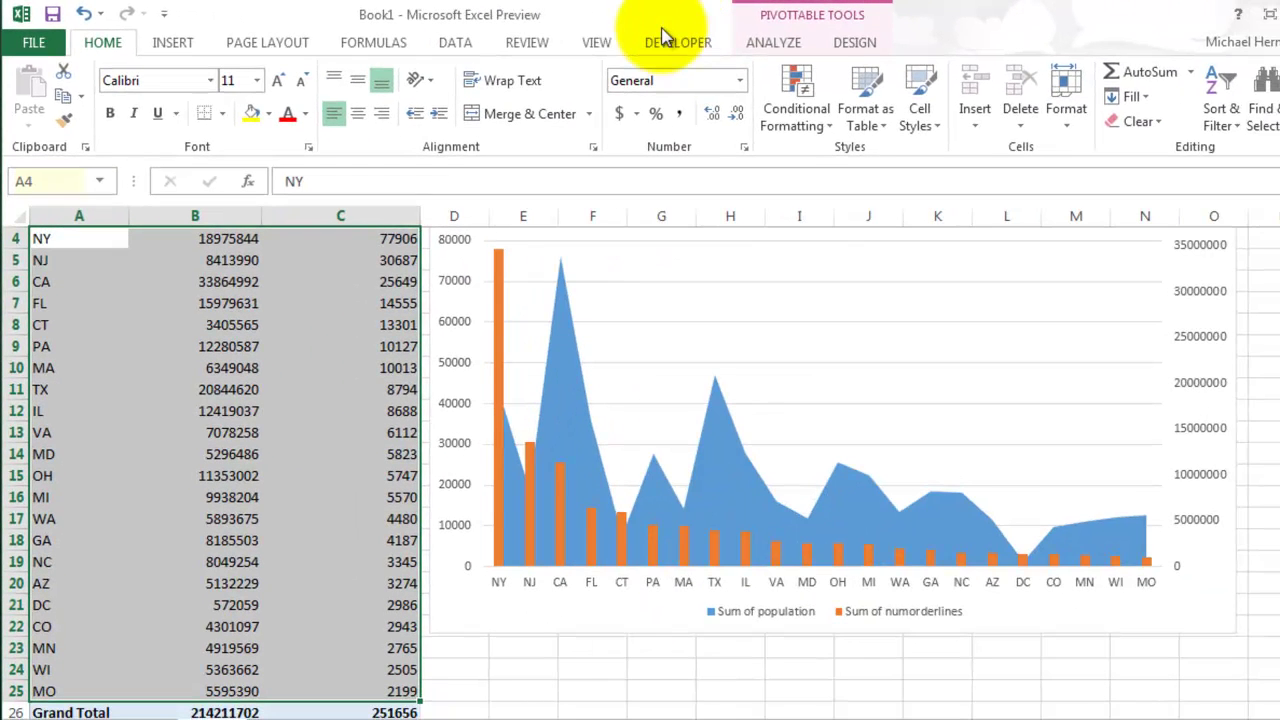
Apply Comma Style with zero decimal places to the population and order-line values in B4:C25
{"action": "left_click", "coordinate": [1262, 389]}
{"action": "scroll", "coordinate": [1000, 388], "scroll_direction": "up", "scroll_amount": 1}
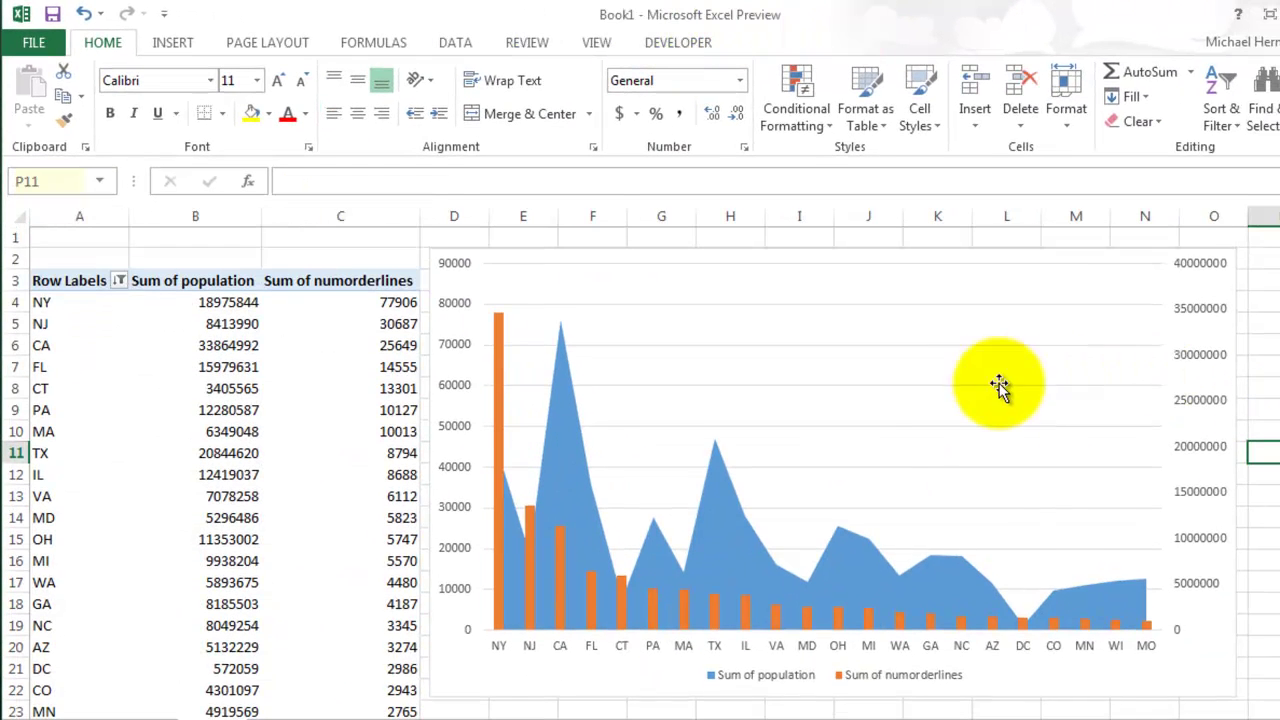
{"action": "left_click", "coordinate": [226, 302]}
{"action": "scroll", "coordinate": [408, 495], "scroll_direction": "down", "scroll_amount": 2}
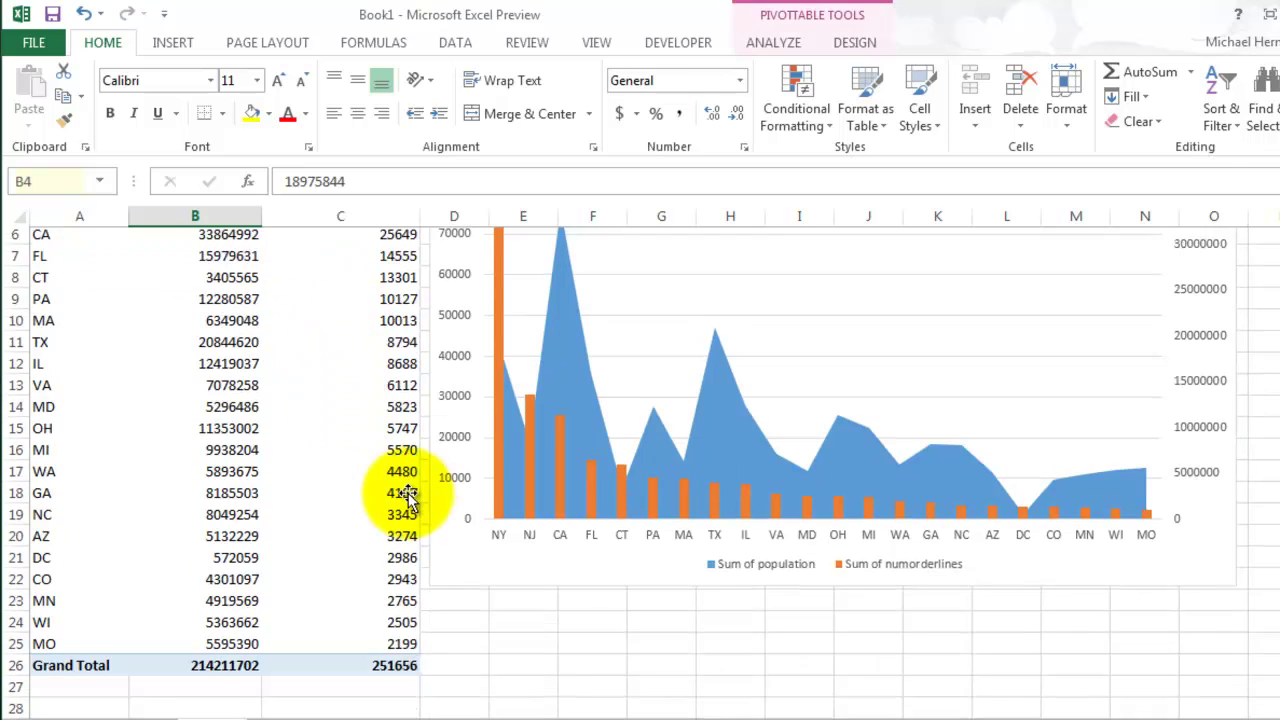
{"action": "scroll", "coordinate": [408, 495], "scroll_direction": "down", "scroll_amount": 1}
{"action": "left_click", "coordinate": [410, 624], "text": "shift"}
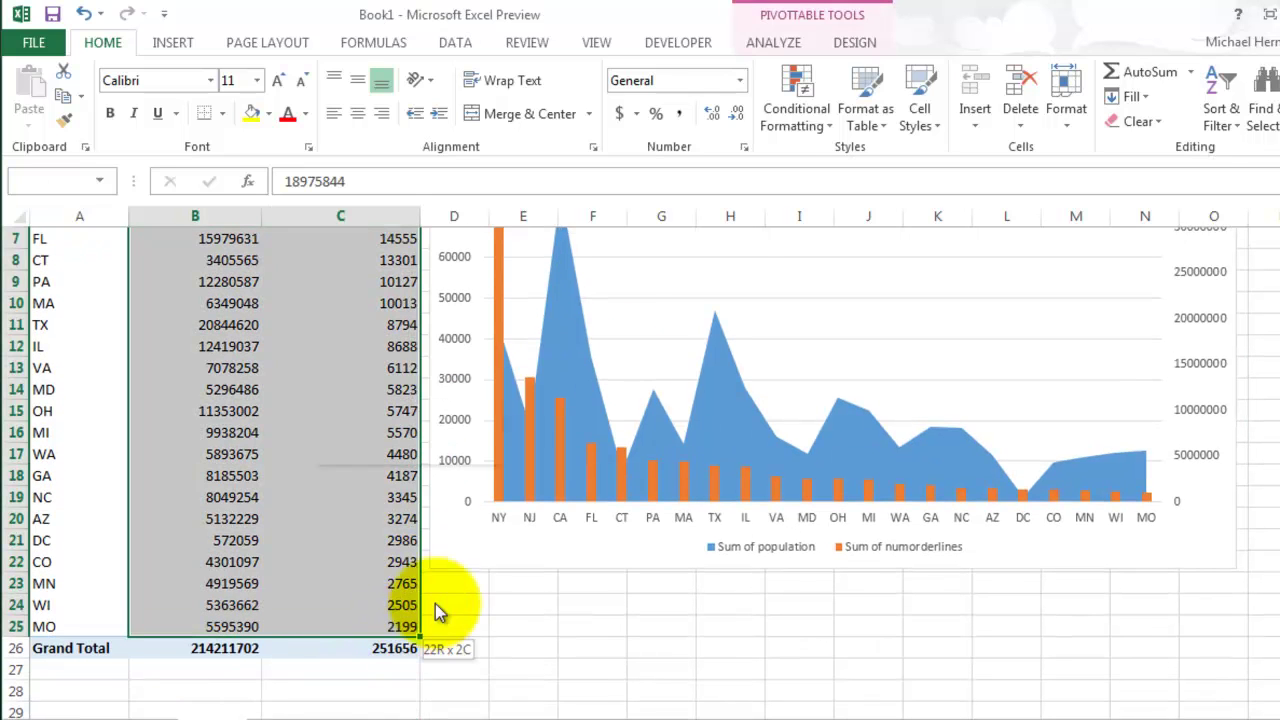
{"action": "left_click", "coordinate": [679, 117]}
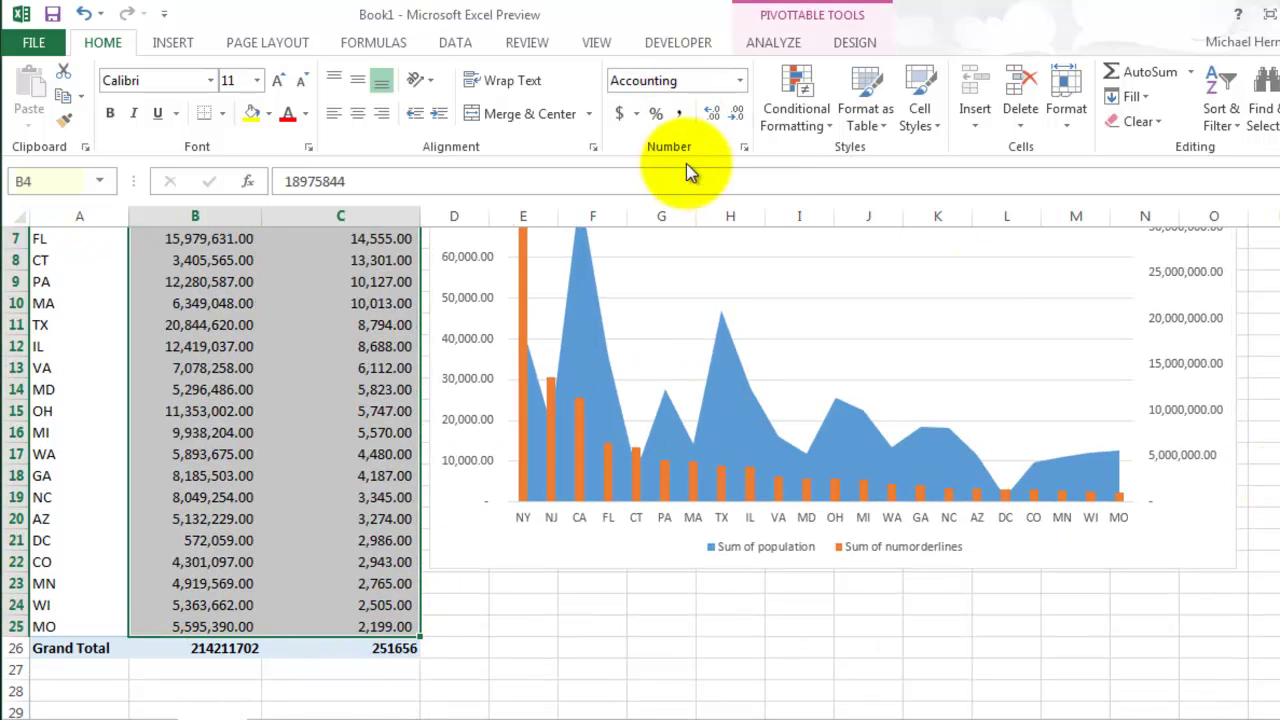
{"action": "left_click", "coordinate": [736, 114]}
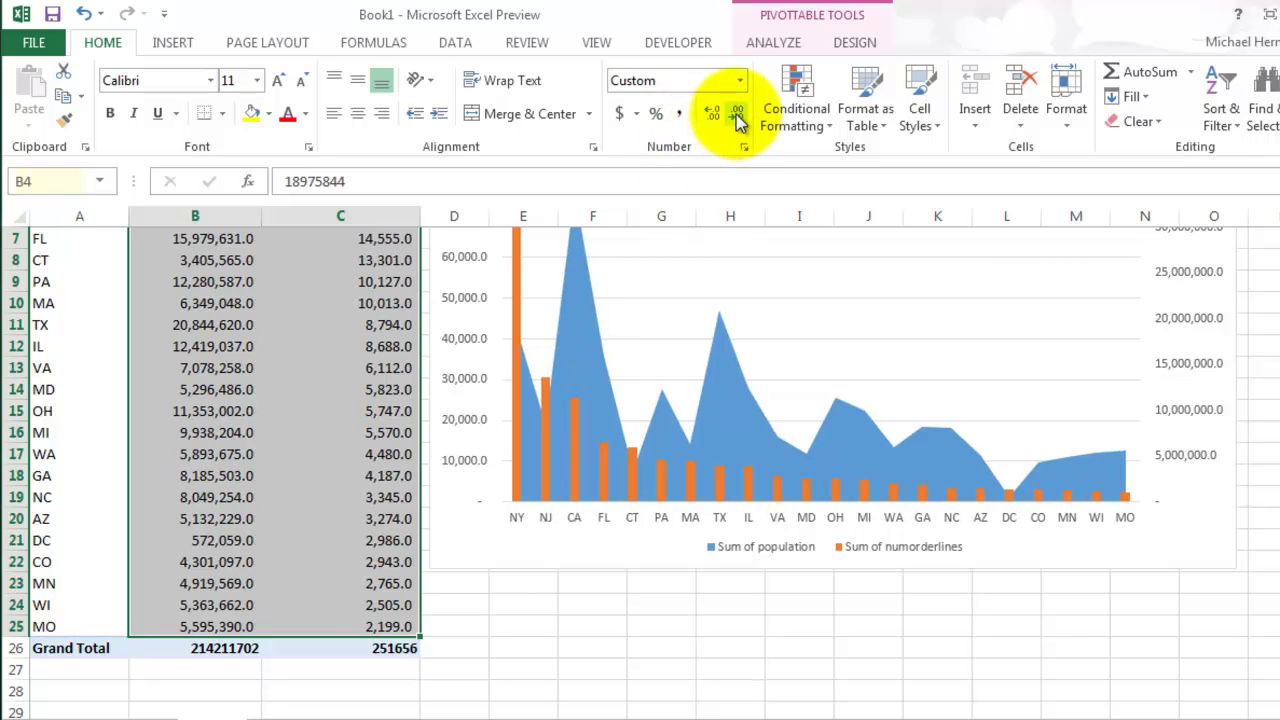
{"action": "left_click", "coordinate": [736, 114]}
{"action": "left_click", "coordinate": [1262, 324]}
{"action": "scroll", "coordinate": [1270, 345], "scroll_direction": "up", "scroll_amount": 2}
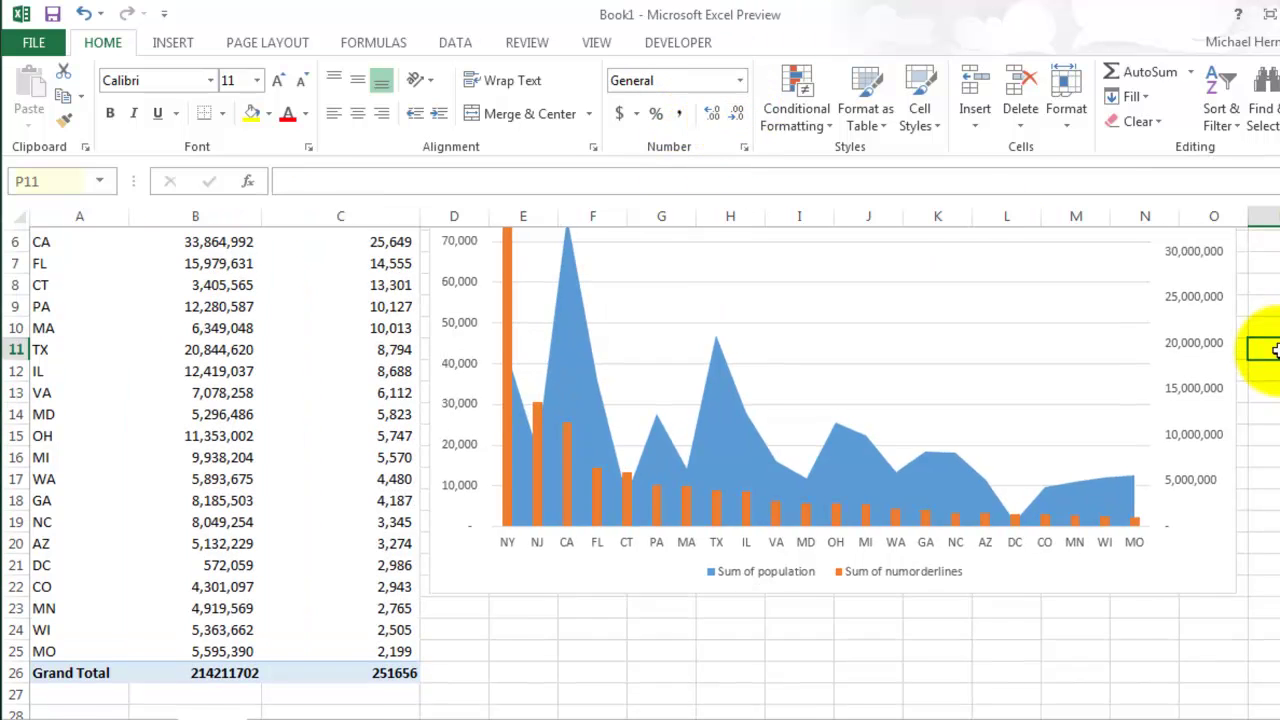